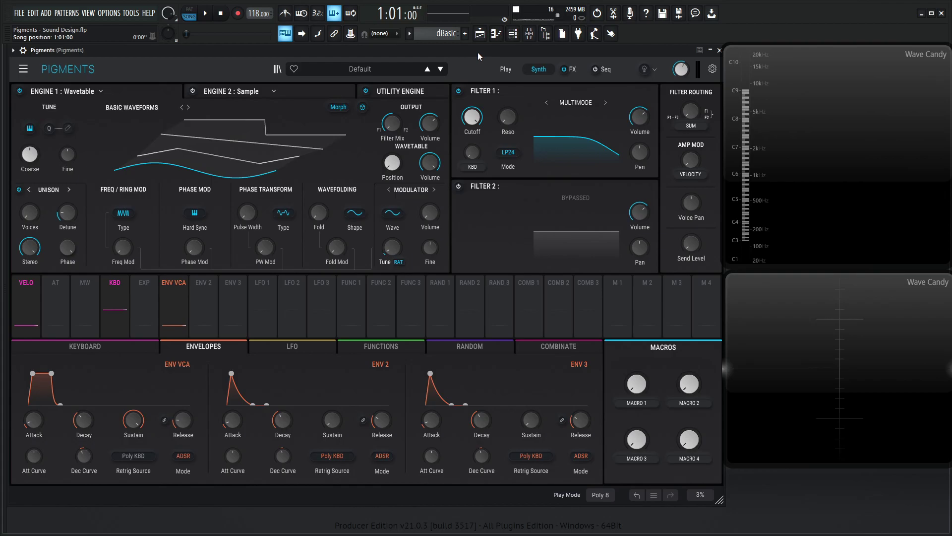
- Start a new blank preset, switch Engine 1 to Analog, and play a test note
click(24, 70)
click(50, 84)
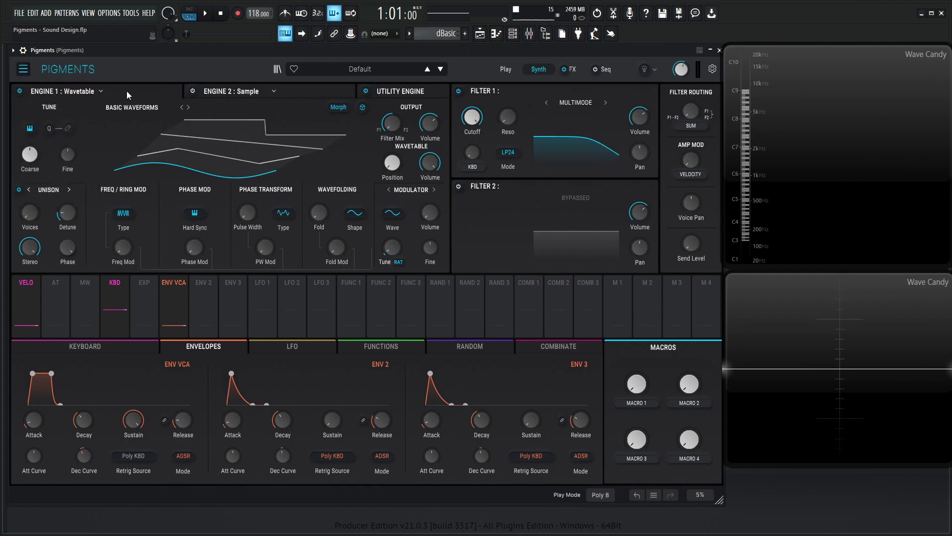
click(101, 92)
click(54, 131)
key(b)
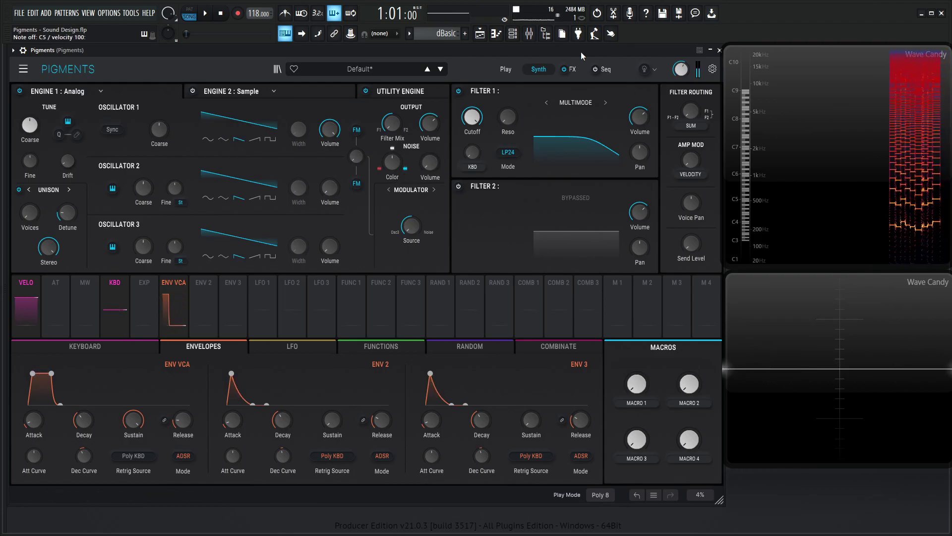
- On FX A, blend the delay to 27% Dry/Wet, widen stereo spread, and lower LP Freq to 4781 Hz
click(573, 69)
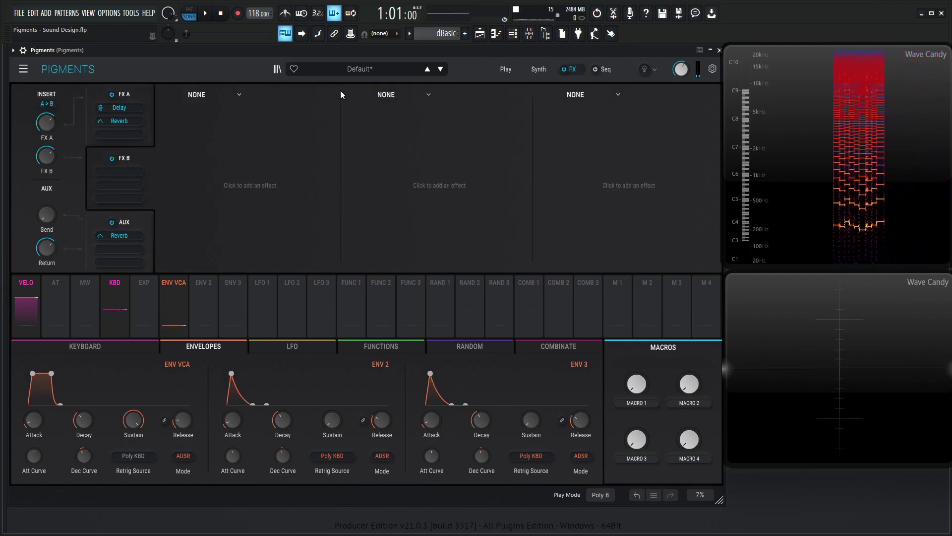
click(141, 92)
drag(320, 125, 320, 111)
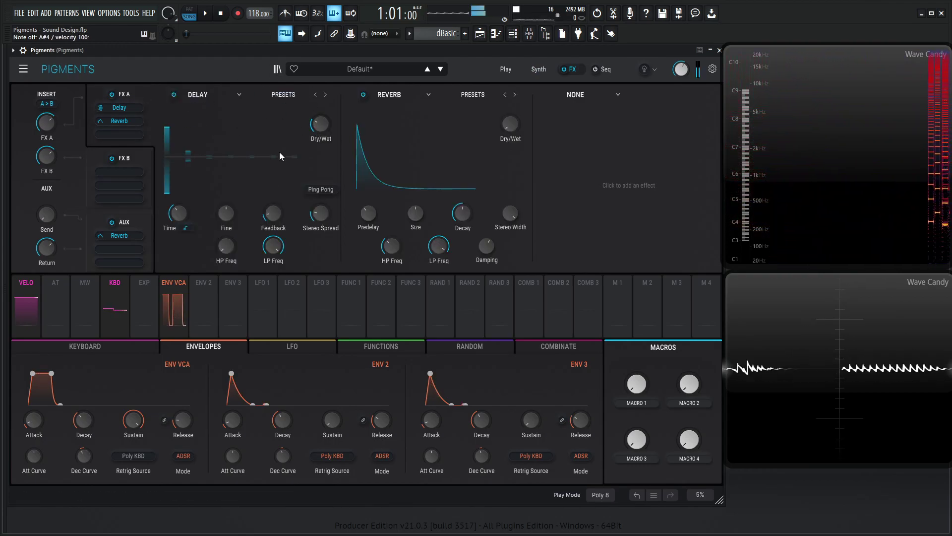
drag(320, 217, 320, 197)
drag(274, 247, 274, 249)
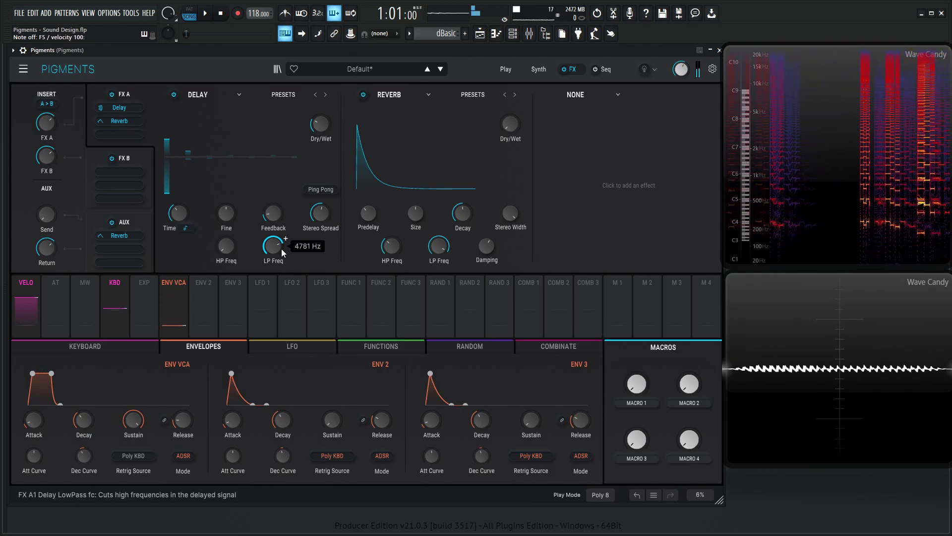
- Replace the reverb in FX A's second slot with Tape Echo
click(400, 94)
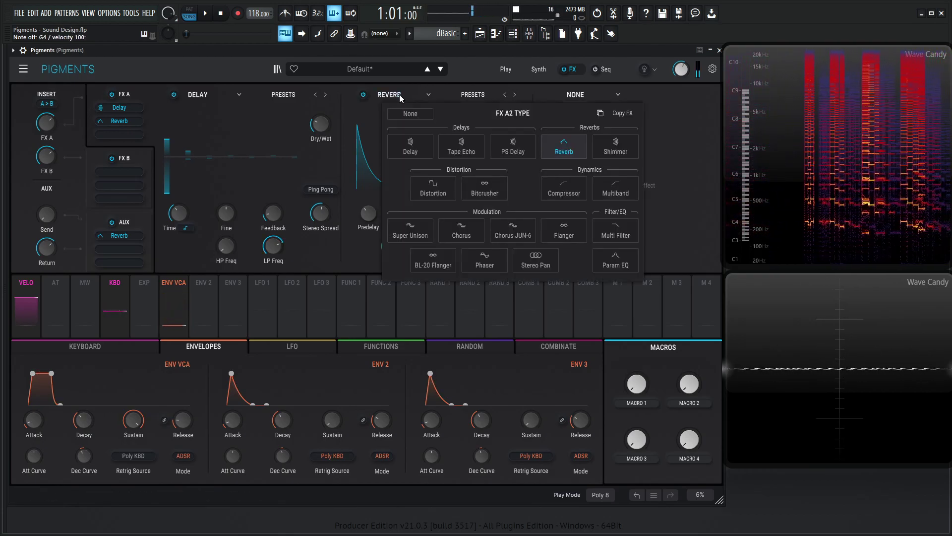
click(462, 147)
click(665, 134)
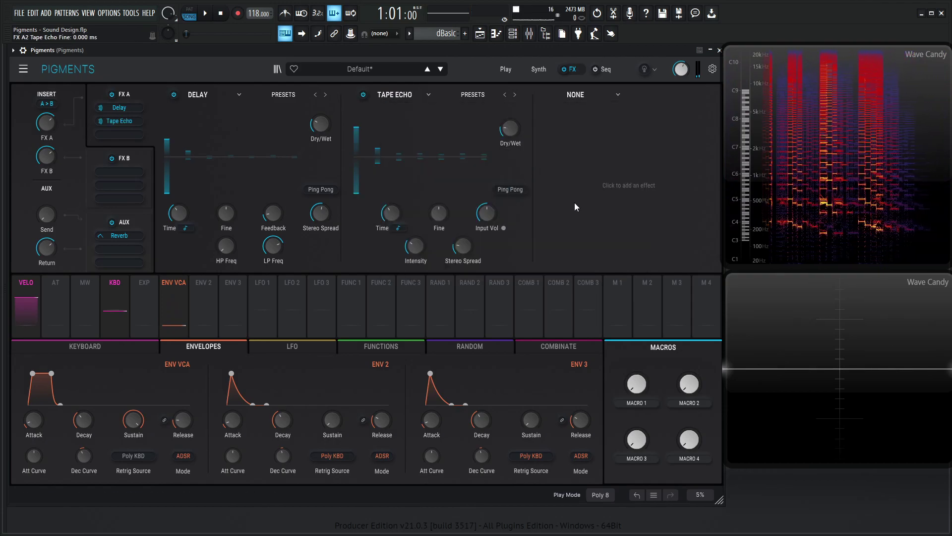
- Set the Tape Echo delay time to tempo-synced, dotted-only values
click(398, 228)
click(473, 257)
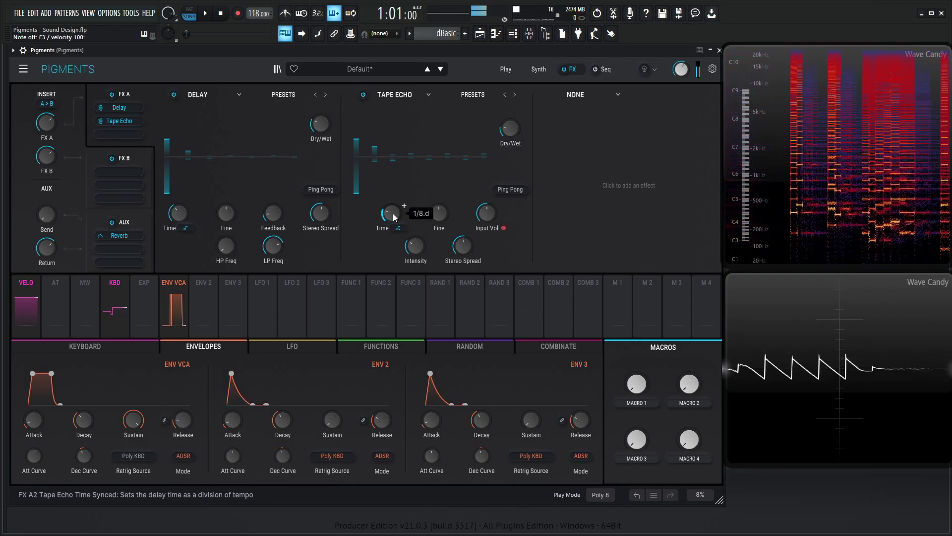
click(399, 229)
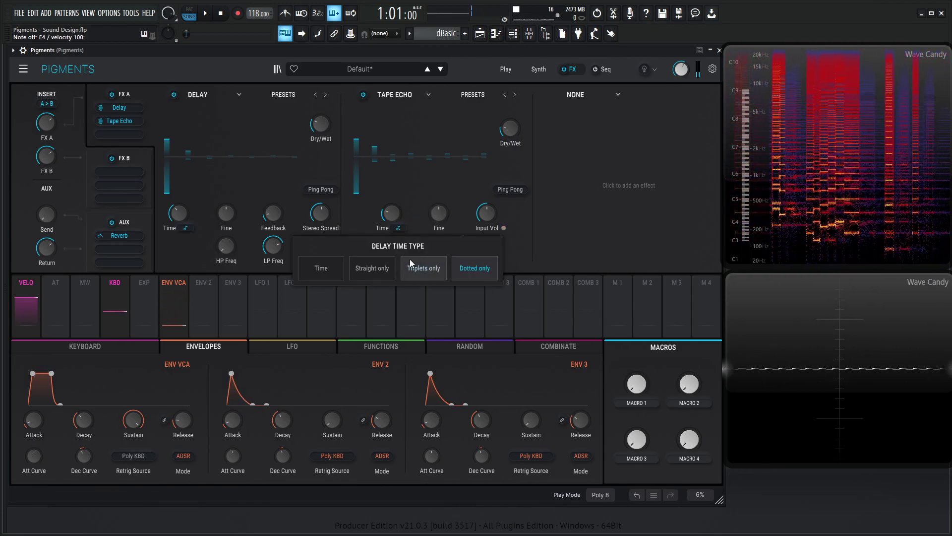
click(512, 212)
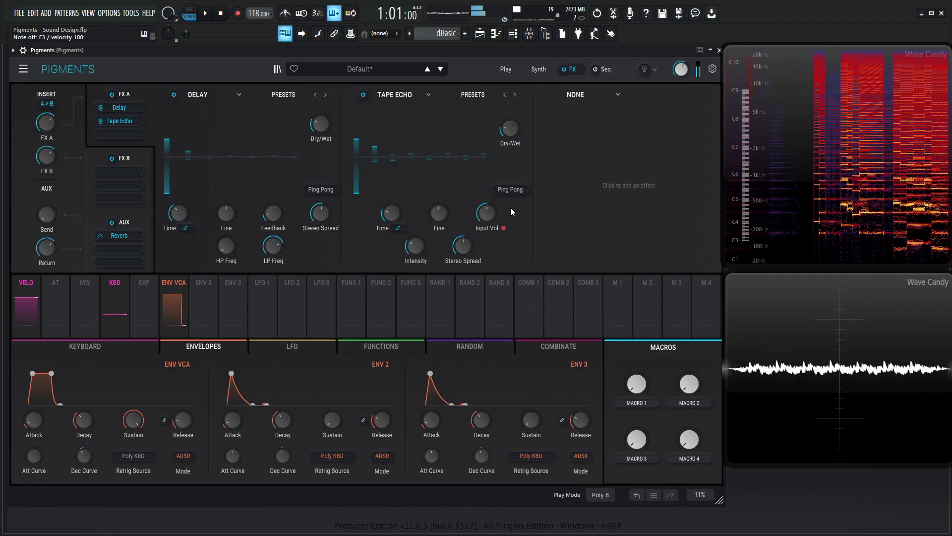
- Add Chorus JUN-6 with its Mode I preset to FX A's third slot, mixed at about 35%
click(569, 94)
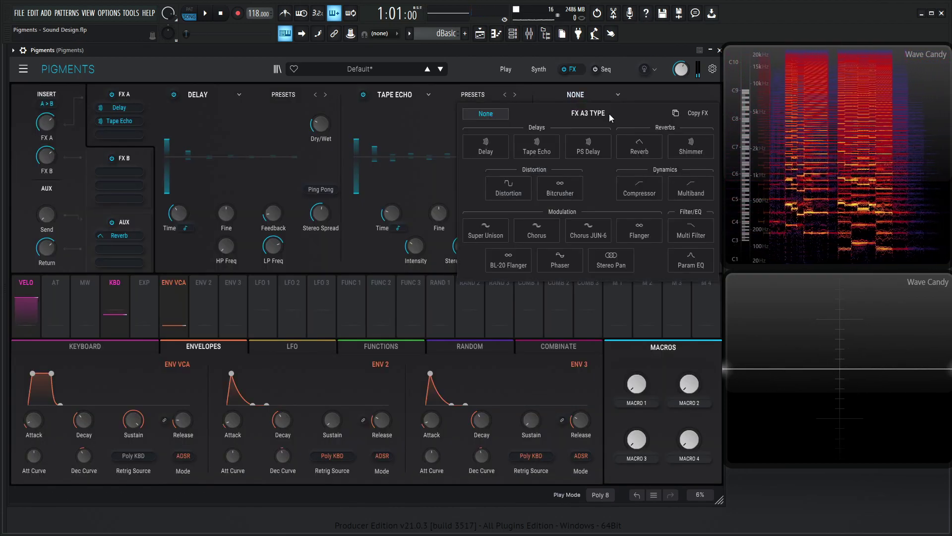
click(598, 228)
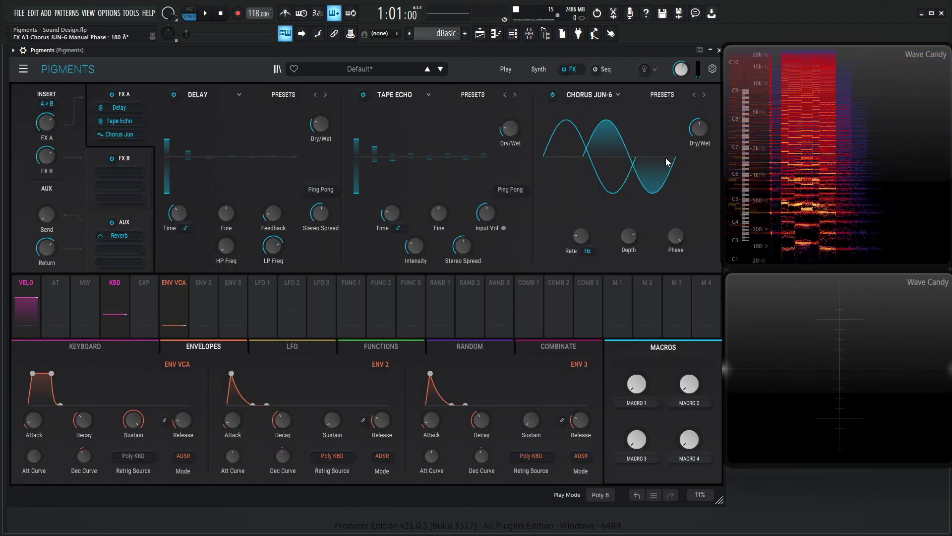
click(665, 99)
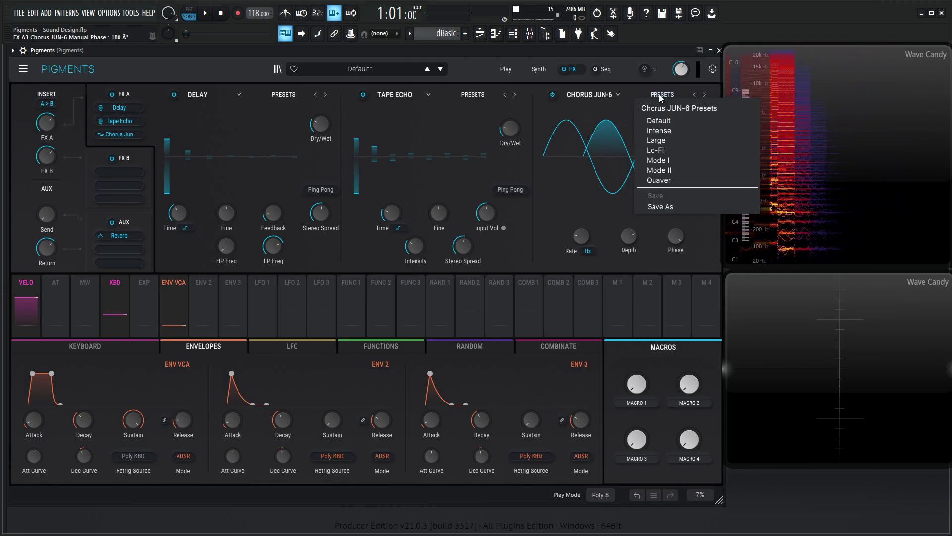
click(679, 160)
key(z)
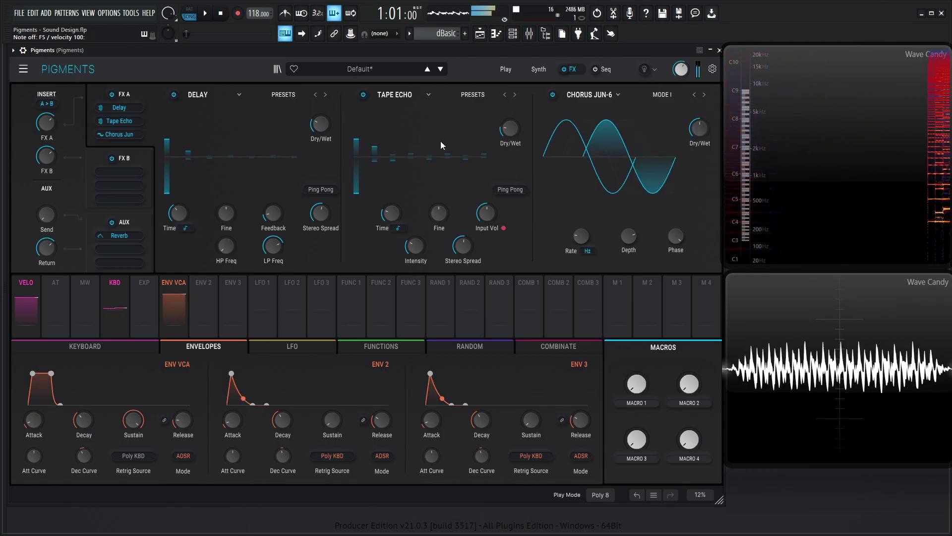
key(b)
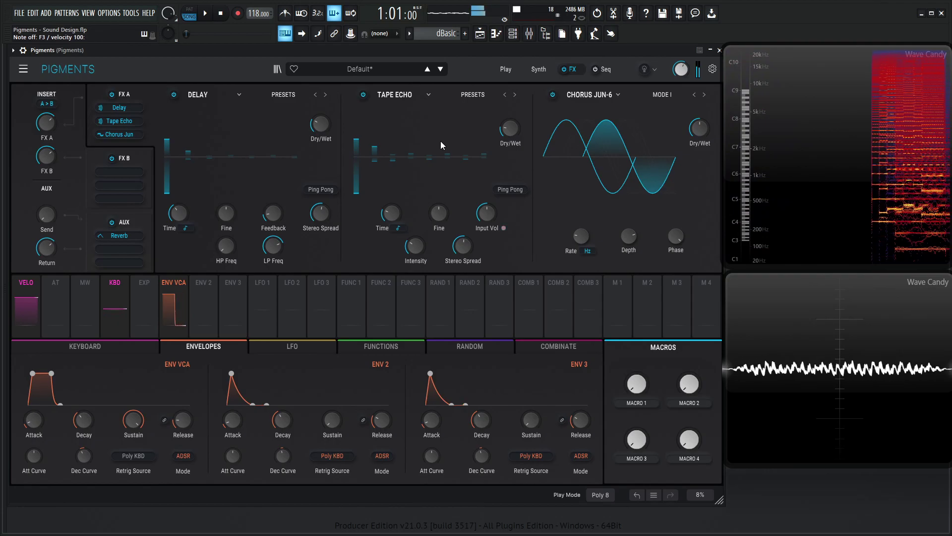
drag(699, 128, 700, 125)
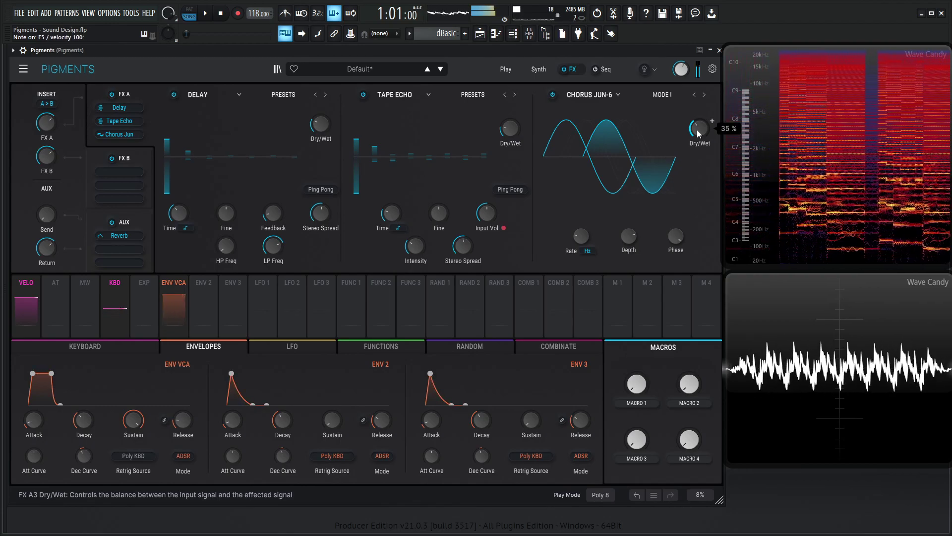
- Load Shimmer into FX B's first slot, nudge its ducking up, and lengthen the amp envelope release
click(124, 171)
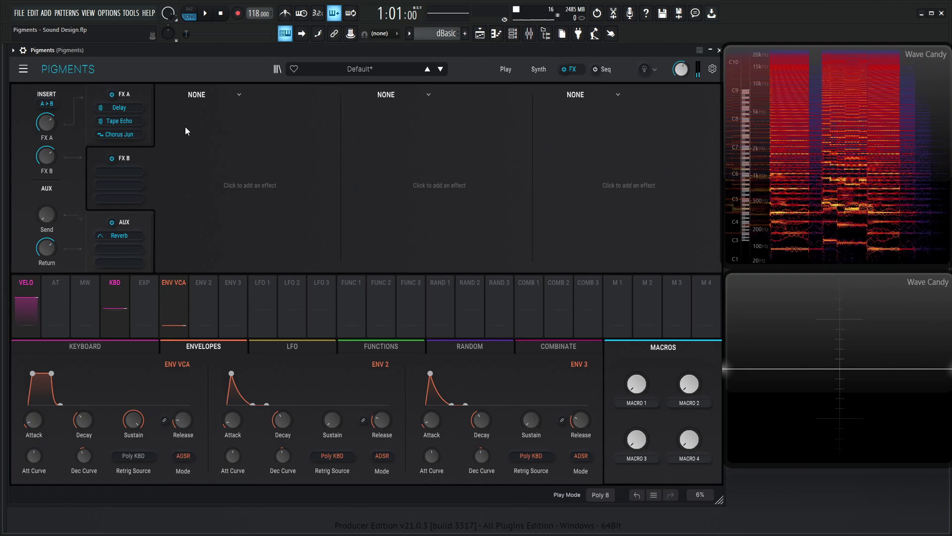
click(203, 94)
click(426, 146)
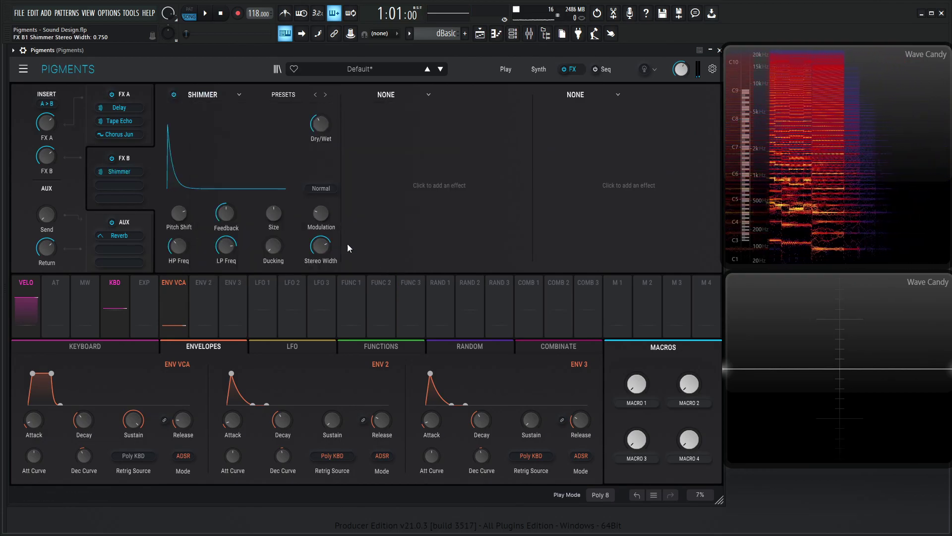
drag(277, 247, 278, 245)
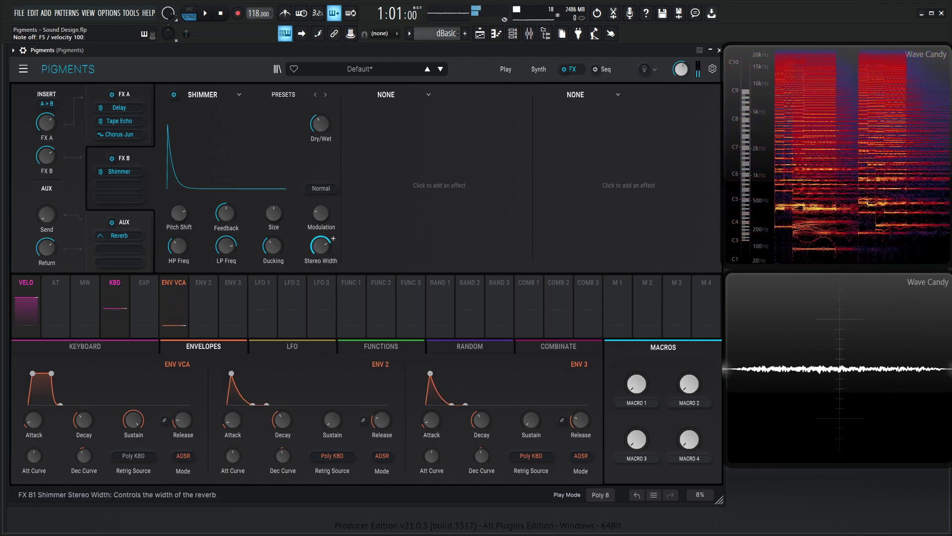
mouse_move(320, 124)
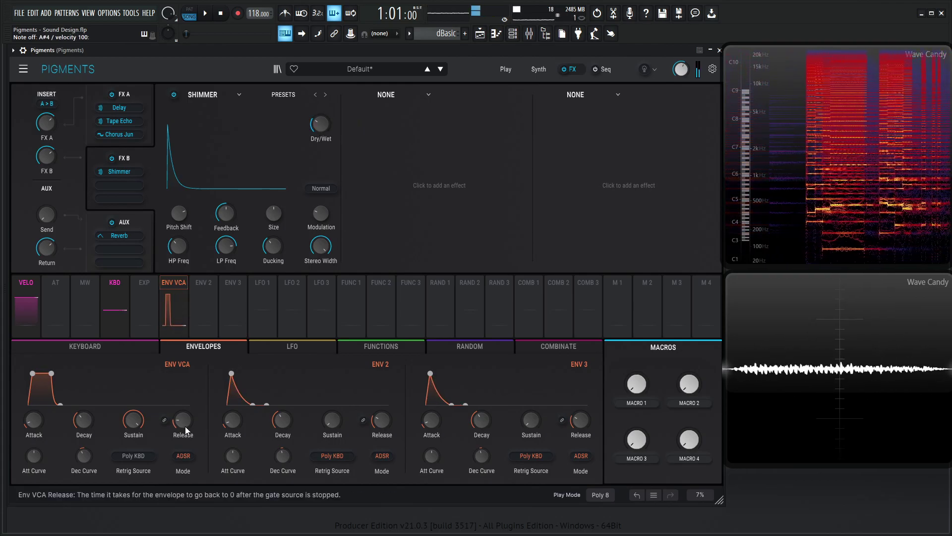
drag(182, 420, 182, 416)
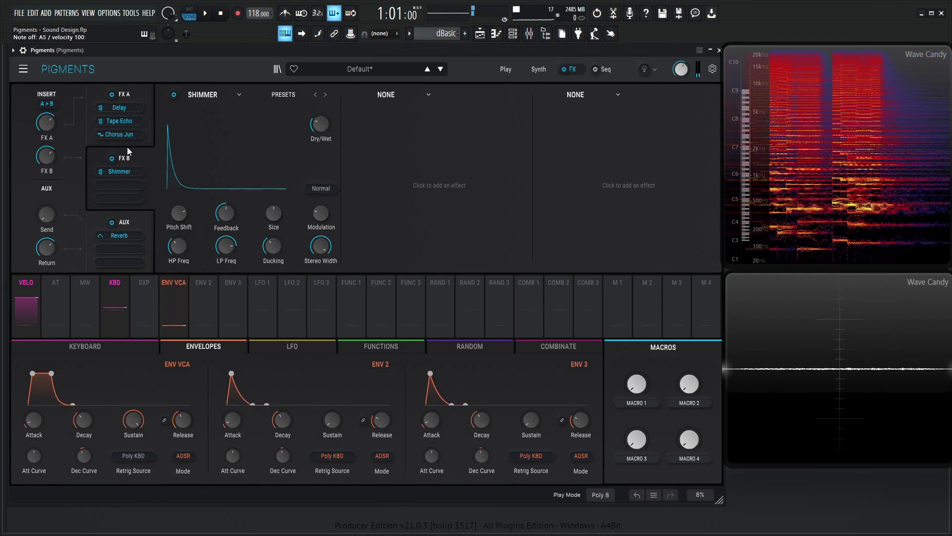
- Move Shimmer to FX B's second slot and insert Super Unison ahead of it
drag(114, 173, 116, 185)
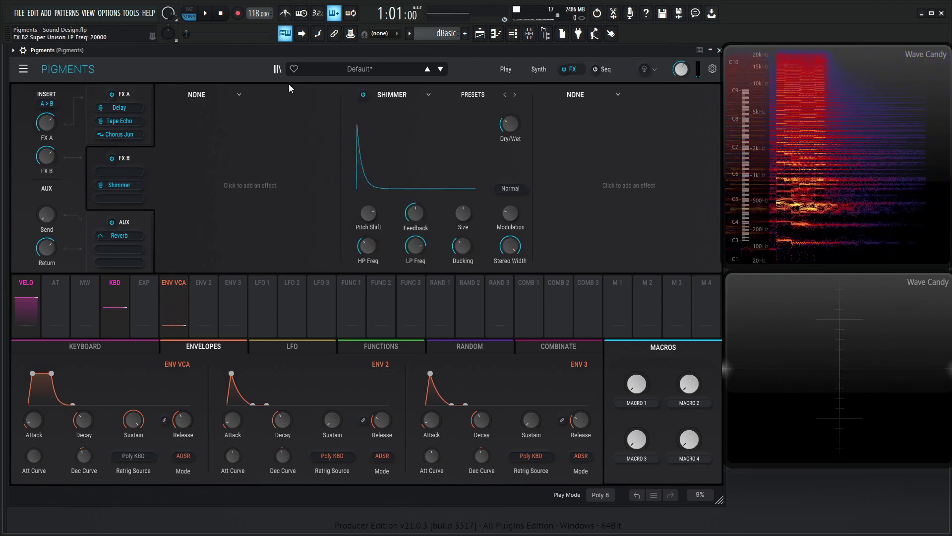
click(199, 99)
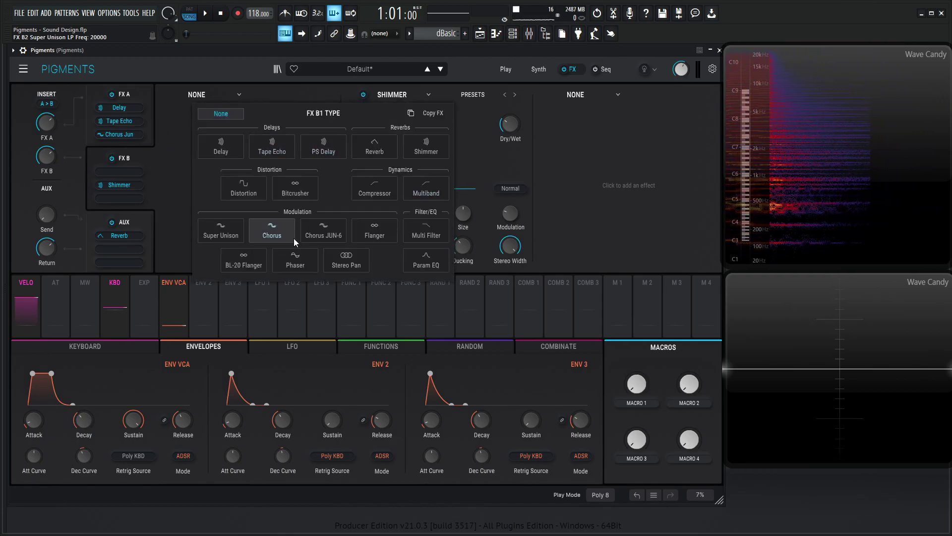
click(224, 235)
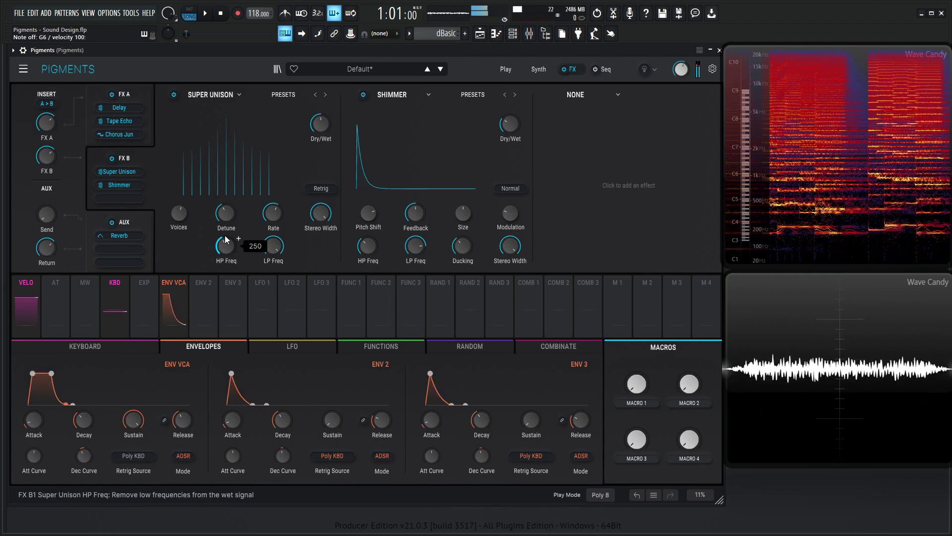
- Switch Filter 1 to the MS-20 model and lower its cutoff to about 2902 Hz
click(537, 70)
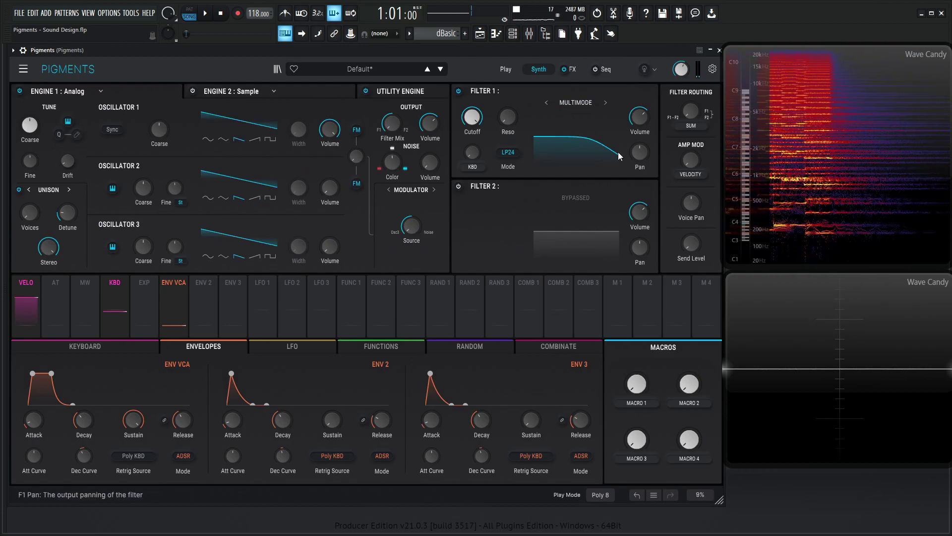
click(606, 103)
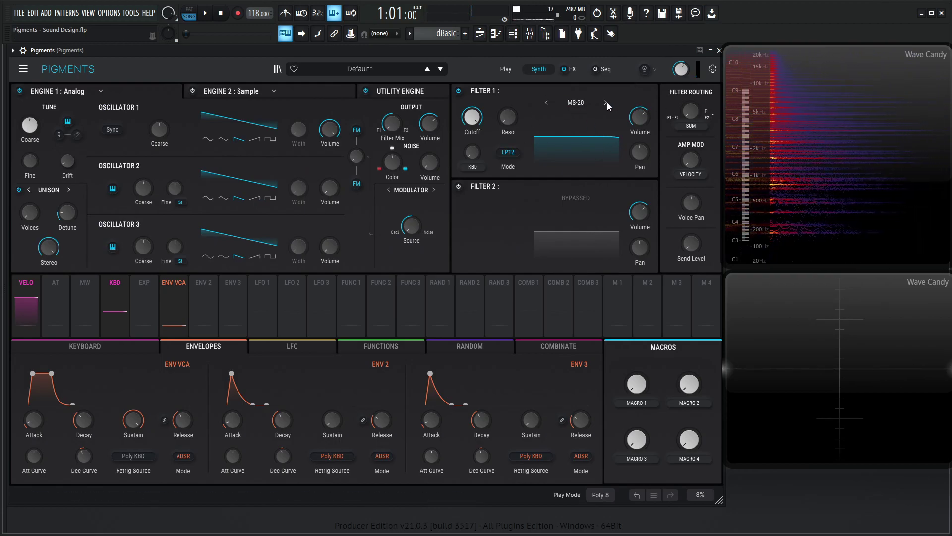
drag(472, 117, 472, 128)
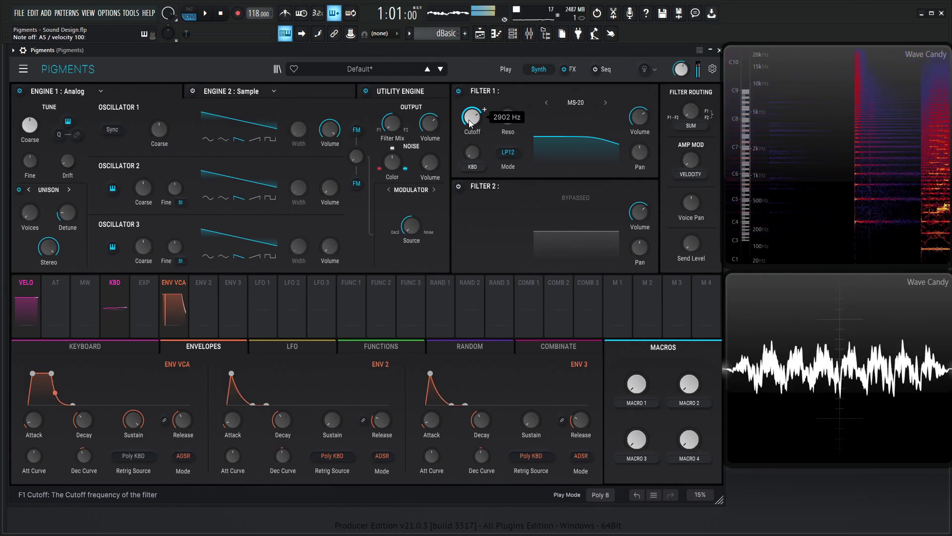
- Route Env 2 to Filter 1 cutoff, with decay about 586 ms and release about 561 ms
drag(208, 327, 473, 125)
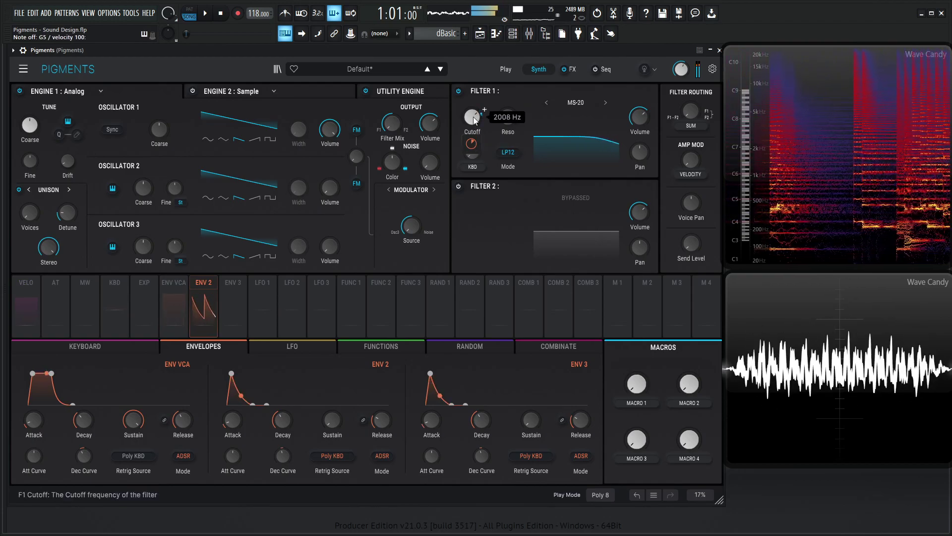
drag(283, 421, 283, 417)
drag(383, 422, 382, 414)
drag(285, 419, 285, 418)
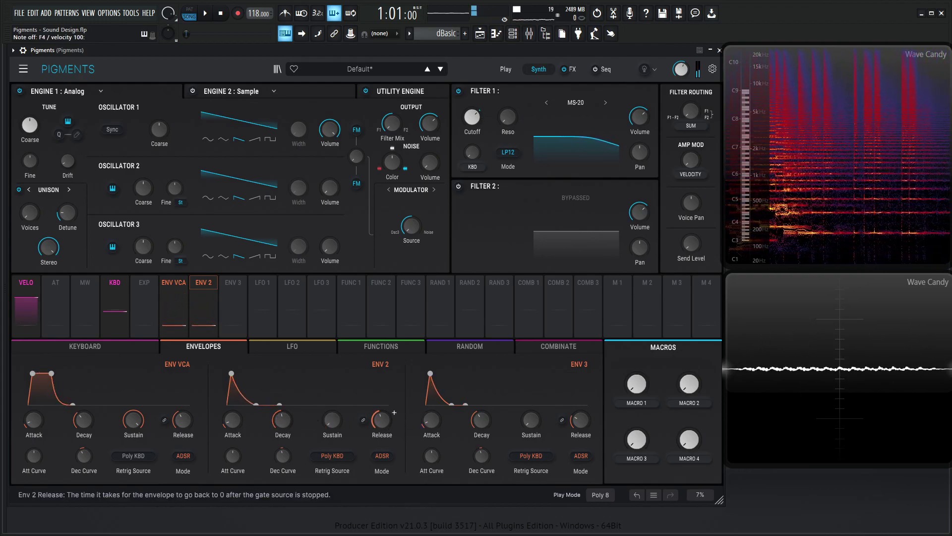
mouse_move(394, 412)
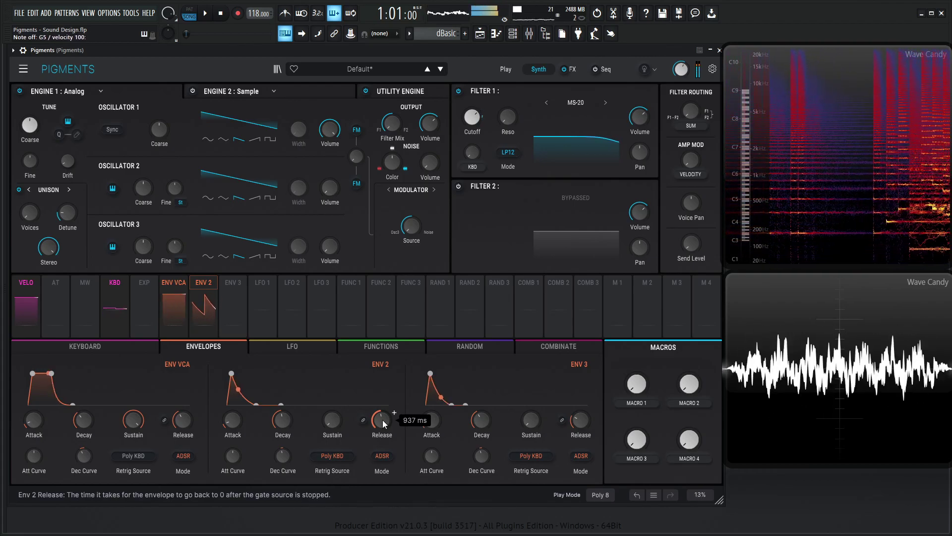
mouse_move(509, 117)
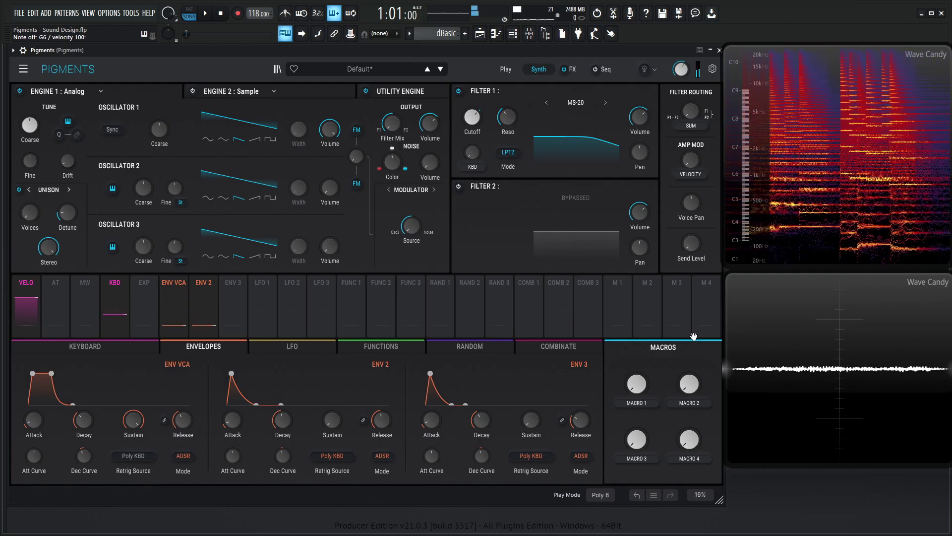
- Assign Macro 1 to Filter 1 cutoff at 0.41 amount and set the macro to about 0.856
drag(624, 312, 472, 133)
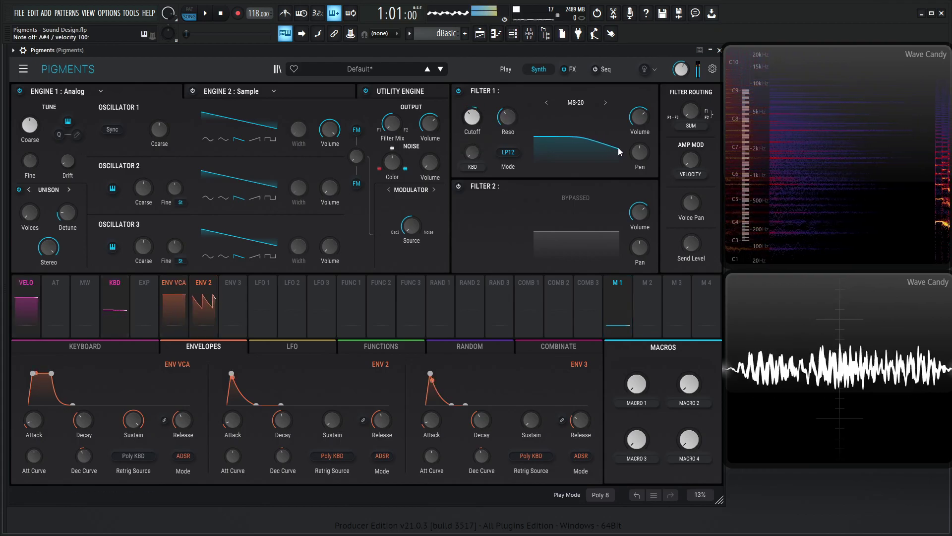
mouse_move(467, 144)
drag(478, 145, 477, 138)
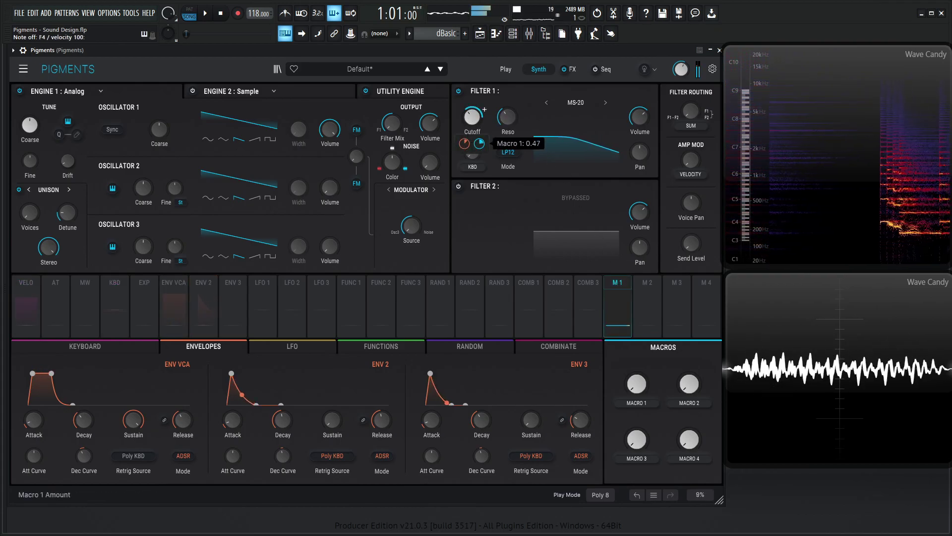
drag(637, 384, 636, 317)
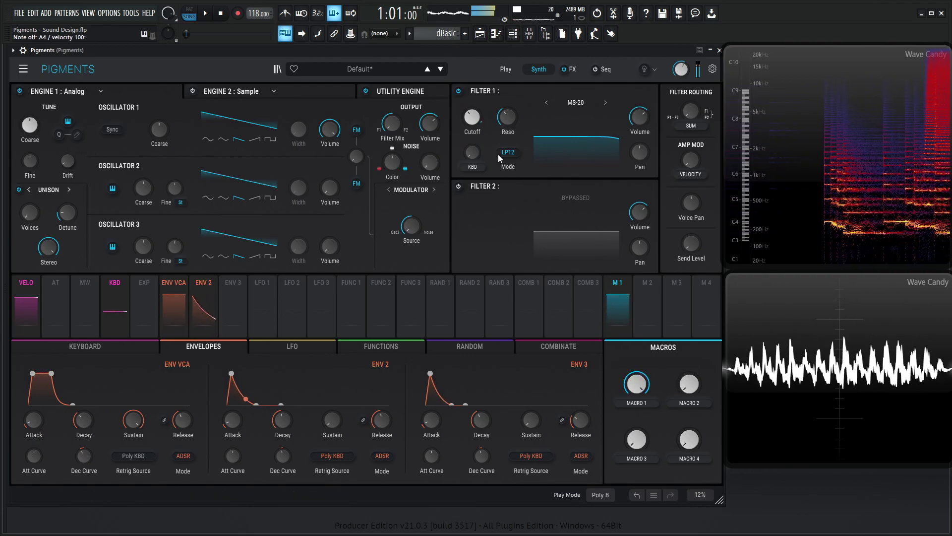
mouse_move(476, 143)
drag(479, 143, 478, 145)
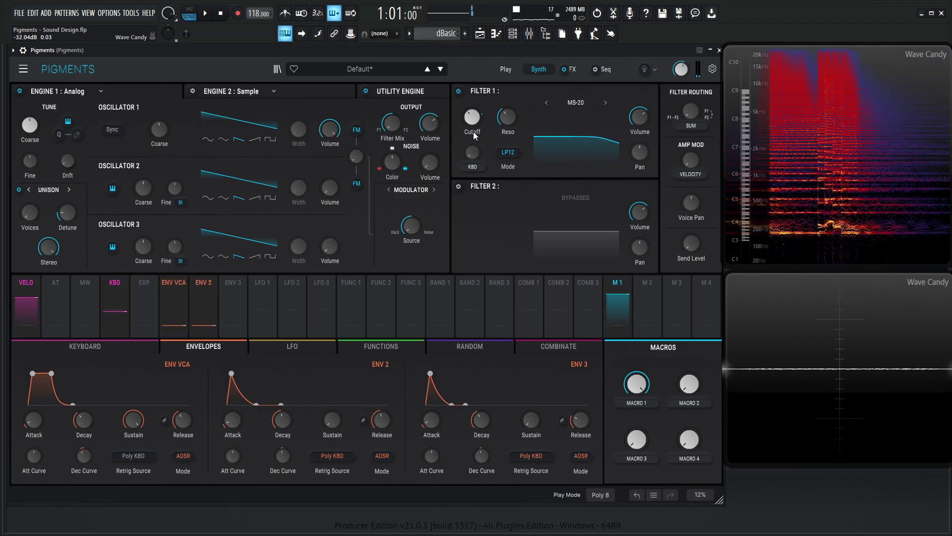
mouse_move(486, 127)
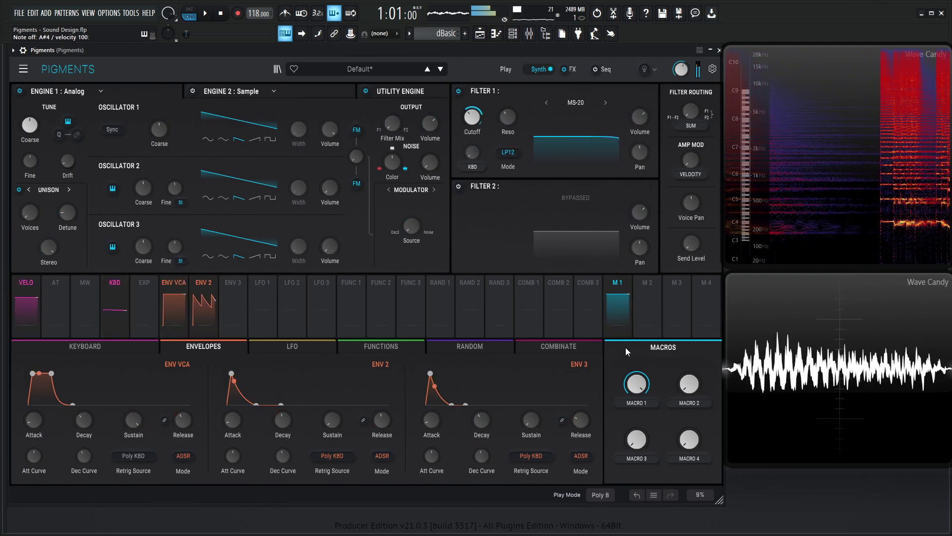
mouse_move(637, 384)
drag(640, 386, 640, 392)
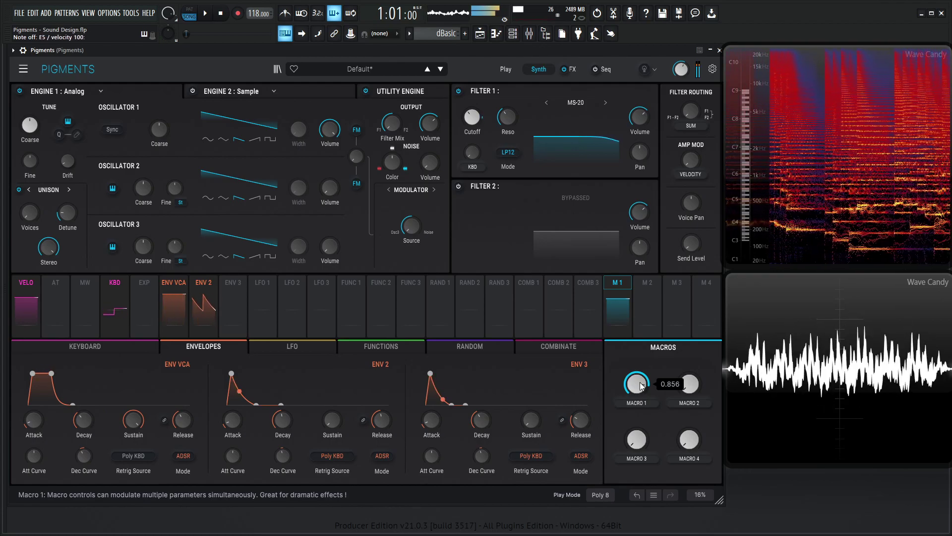
- Rename Macro 1 to CUTOFF
double_click(640, 403)
text(cutoff)
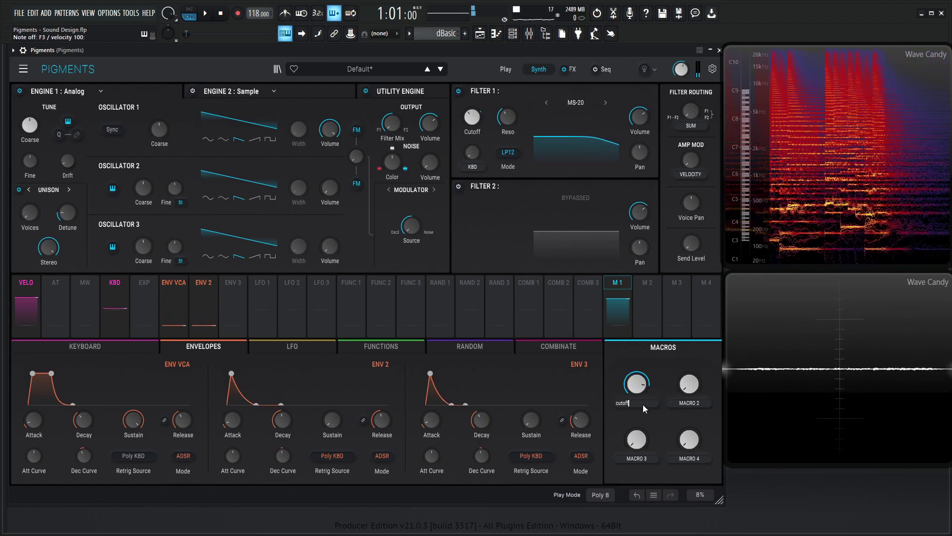
key(Return)
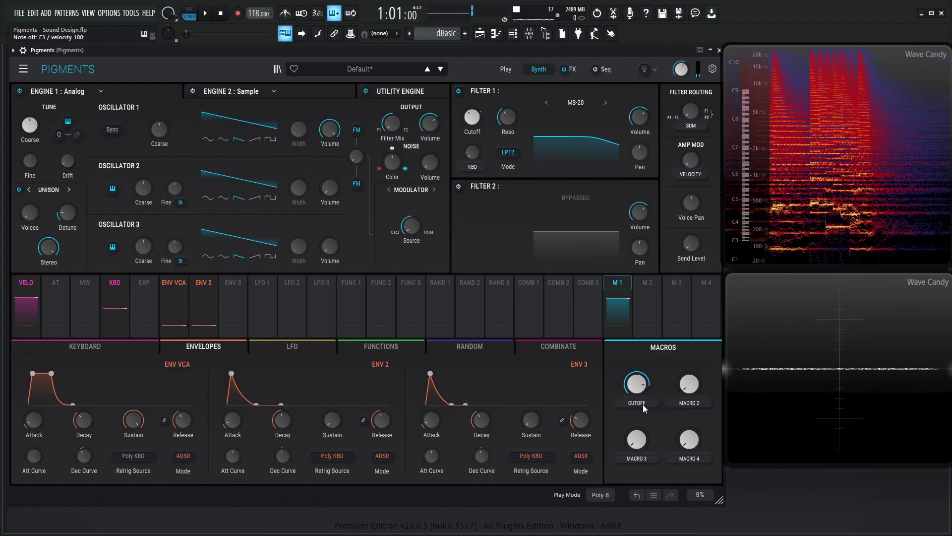
- Rename Macro 2 to RES
click(693, 402)
text(res)
key(Return)
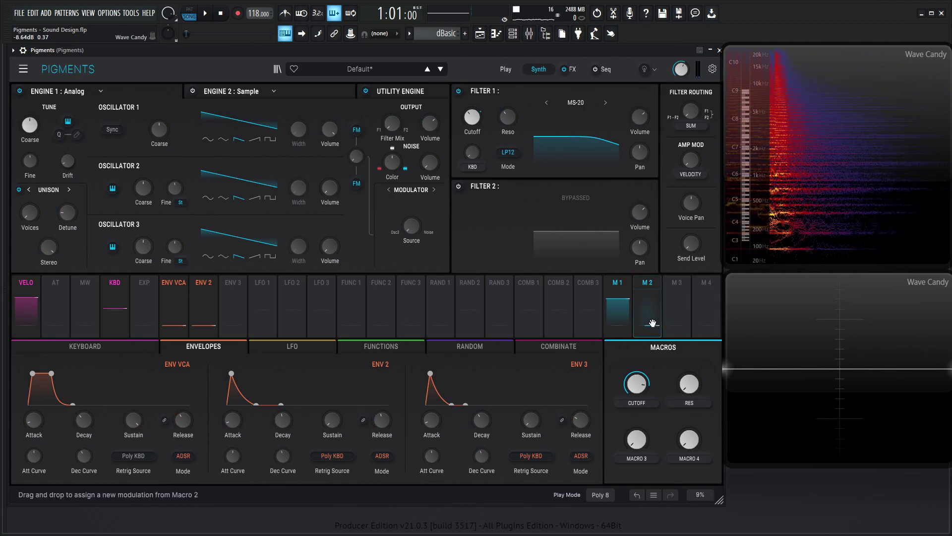
- Assign the RES macro to Filter 1 resonance and turn it up to about 0.49
mouse_move(652, 323)
mouse_down()
mouse_move(507, 116)
mouse_move(508, 147)
mouse_up()
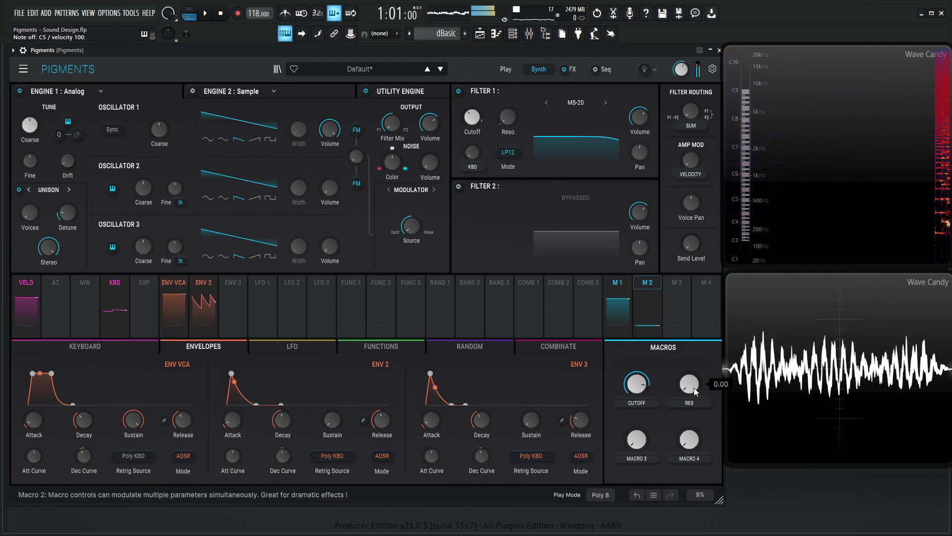
drag(695, 388, 695, 343)
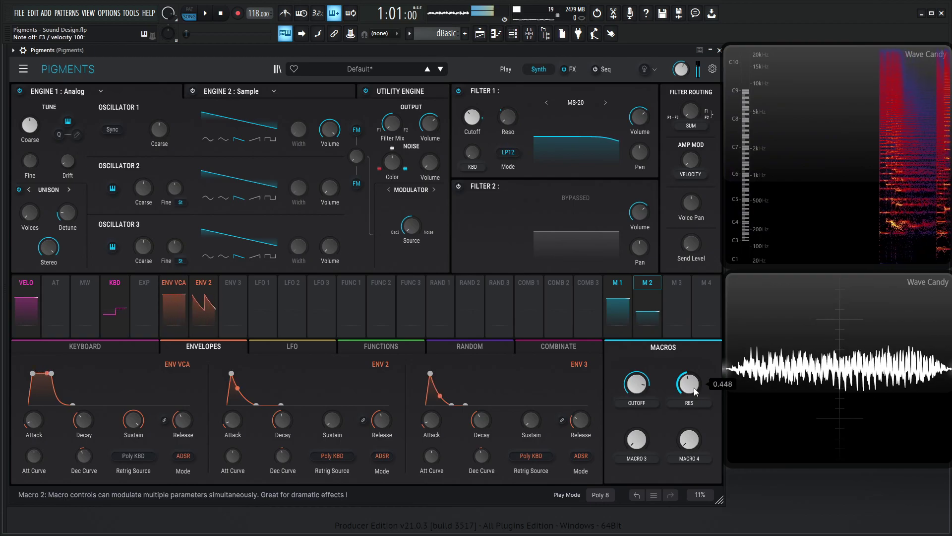
mouse_move(695, 391)
mouse_down()
mouse_move(695, 382)
mouse_move(696, 391)
mouse_up()
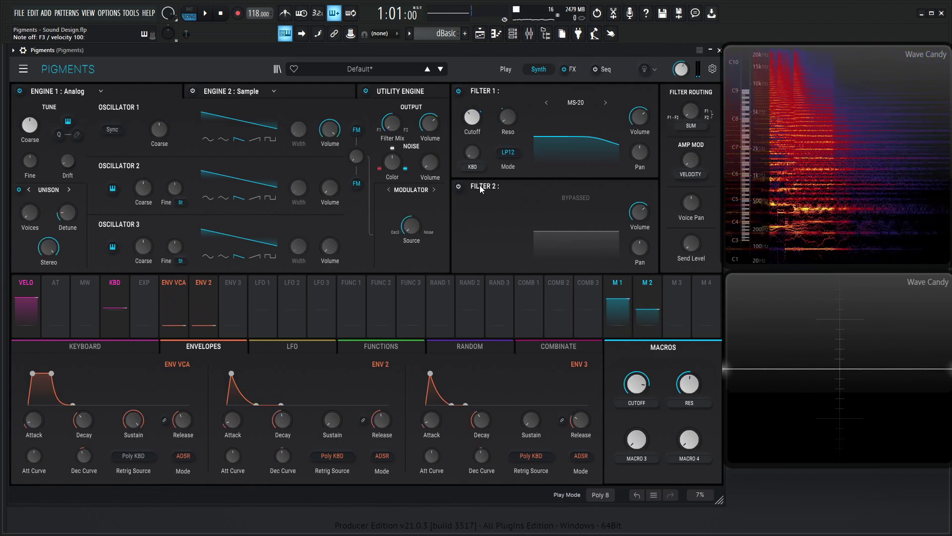
- Enable Filter 2 as an MS-20, compare it bypassed, and set Env 2 attack to 6.1 ms
click(459, 186)
click(606, 198)
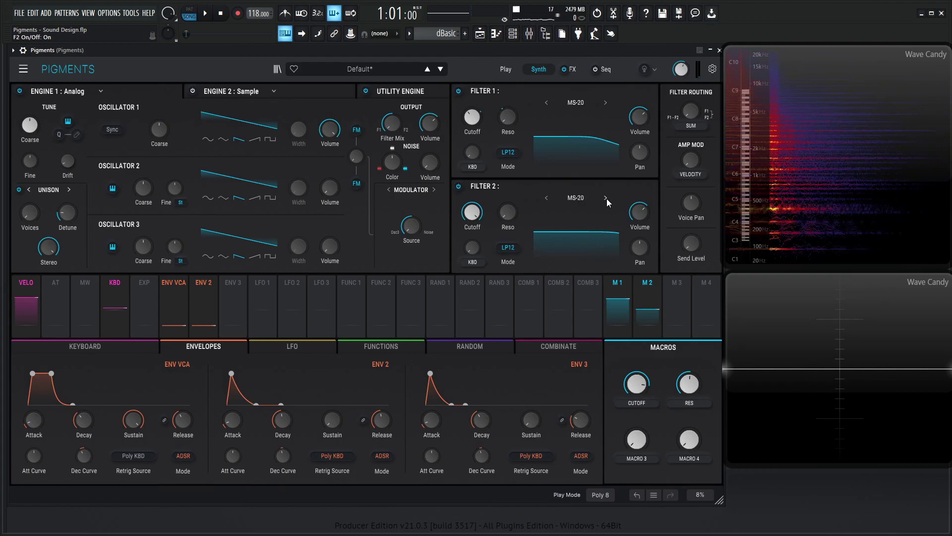
click(459, 187)
click(458, 186)
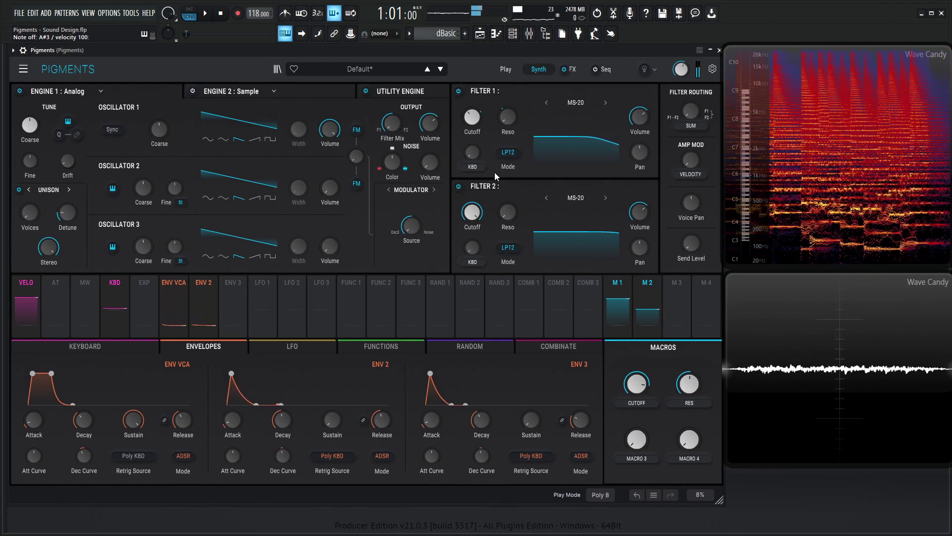
mouse_move(485, 116)
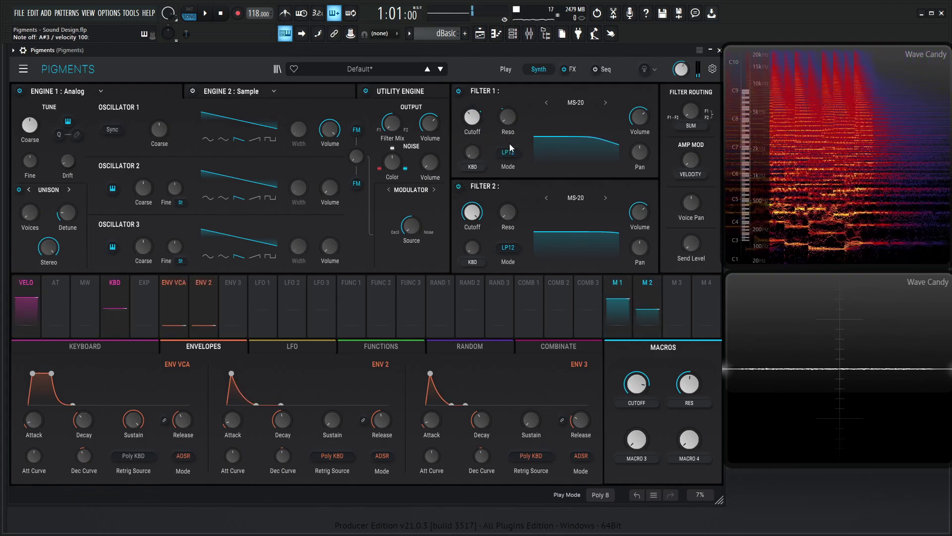
drag(240, 428, 235, 425)
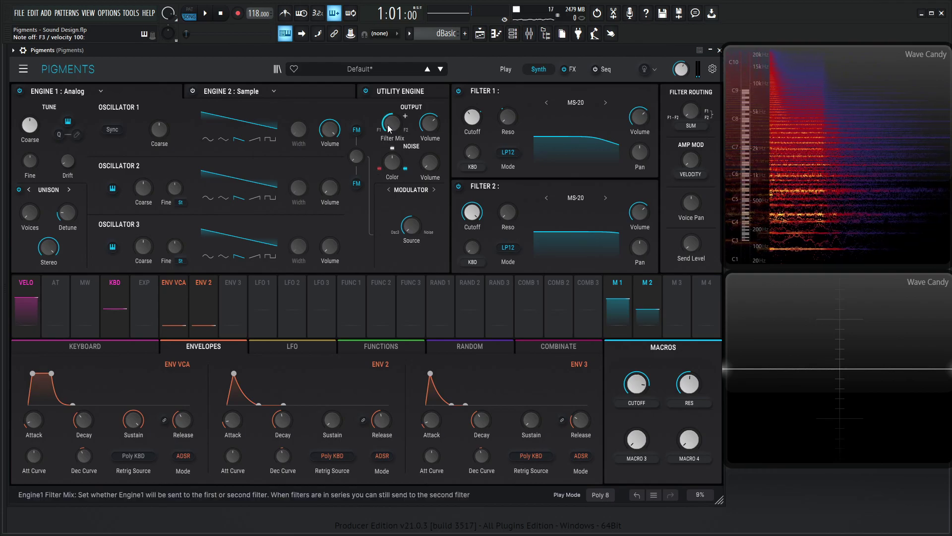
- Enable the Utility Engine oscillator and route it directly to the output
click(399, 91)
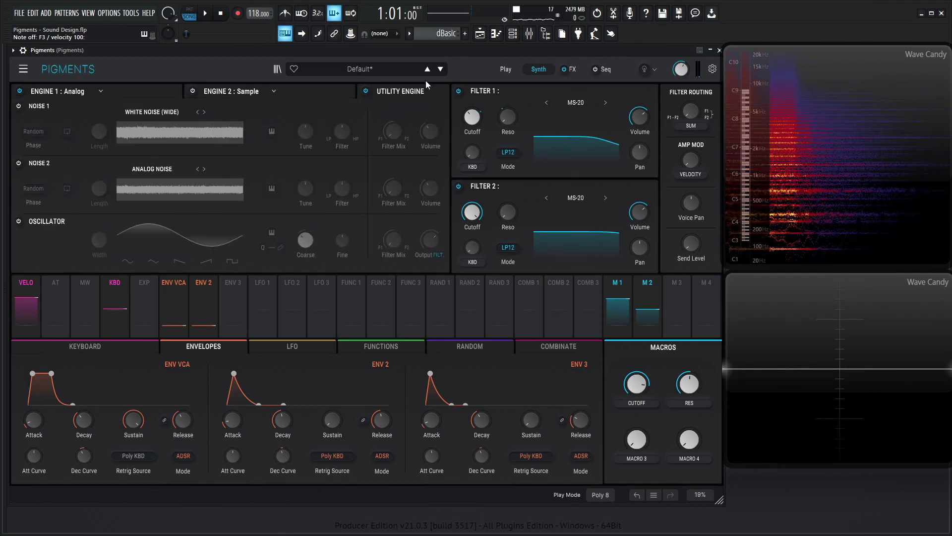
click(20, 221)
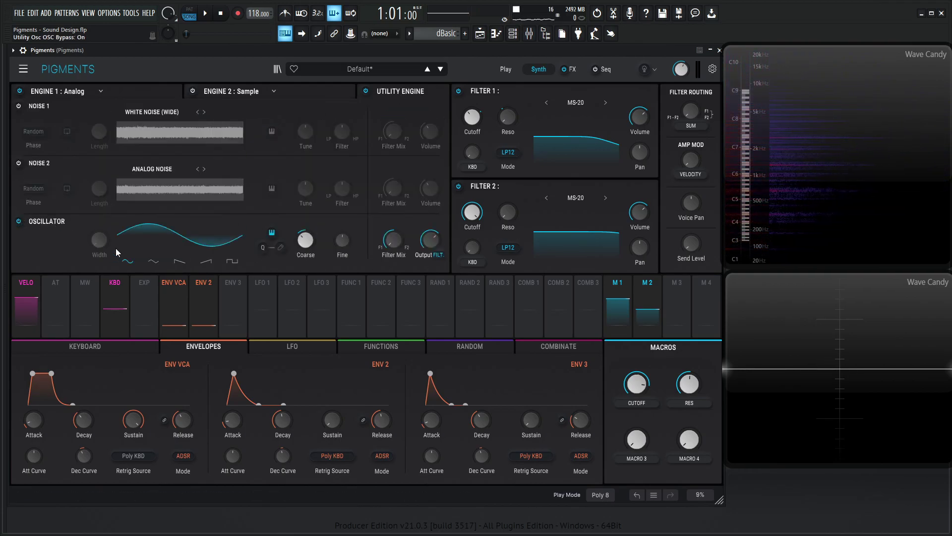
click(437, 254)
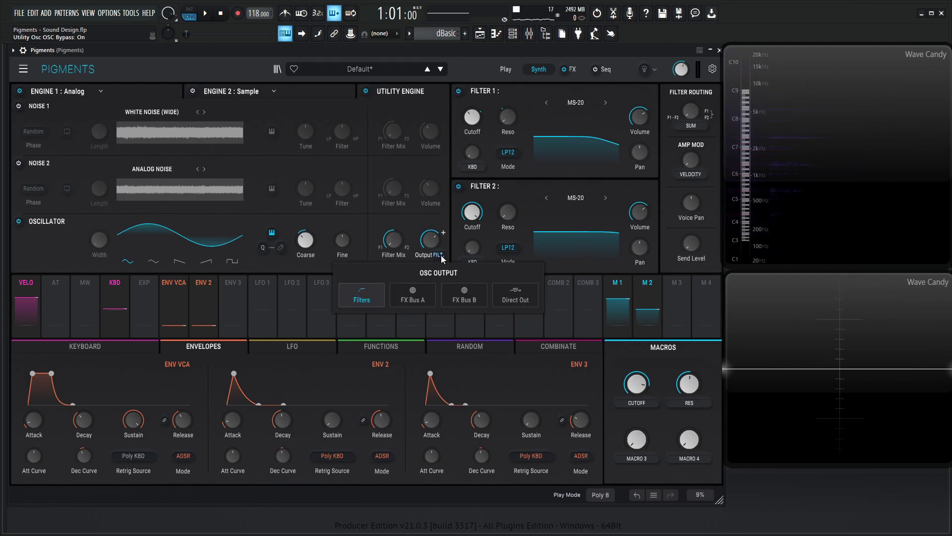
click(517, 300)
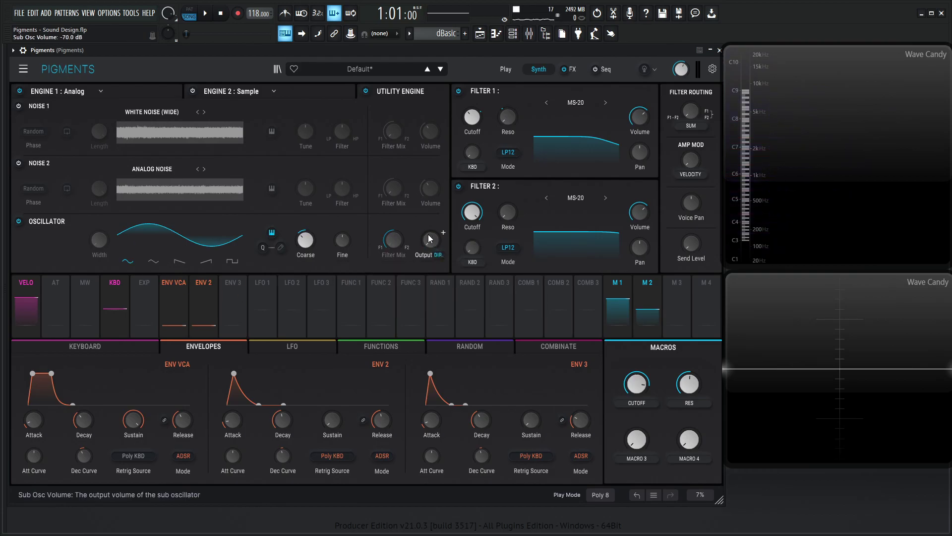
- Link Macro 3 to the sub oscillator level, then sweep it up and back down
drag(449, 254, 431, 241)
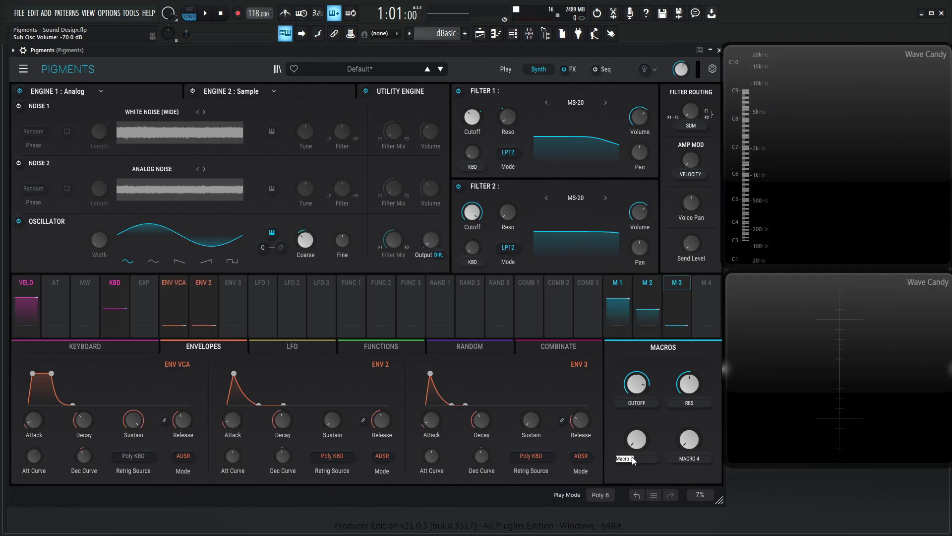
drag(633, 460, 638, 427)
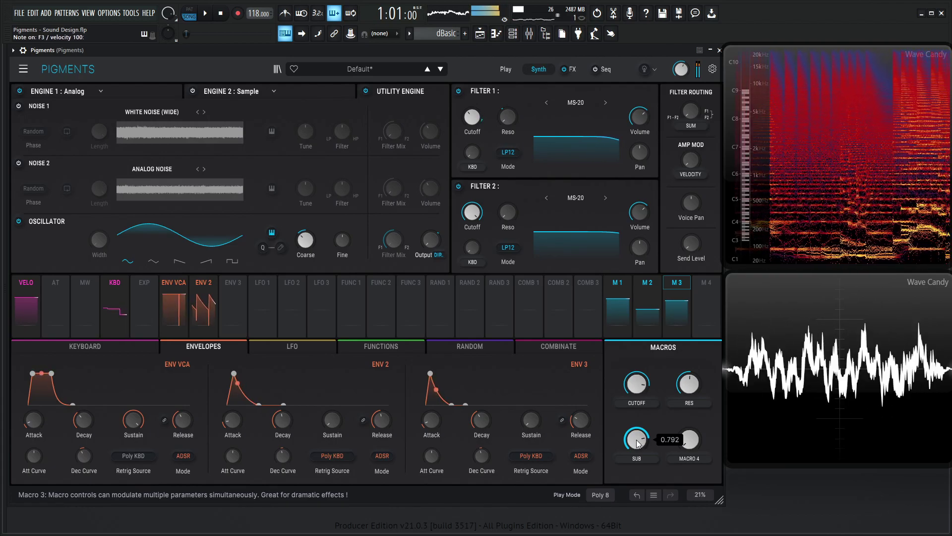
mouse_move(639, 443)
mouse_down()
mouse_move(639, 491)
mouse_move(636, 439)
mouse_up()
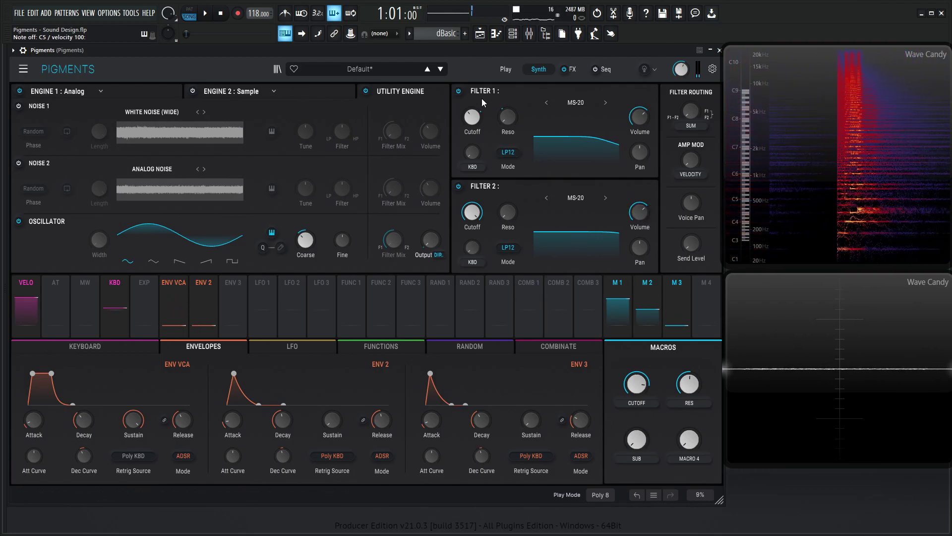
- In FX A, link Macro 4 to the Delay, Tape Echo and Chorus dry/wet mixes
click(569, 69)
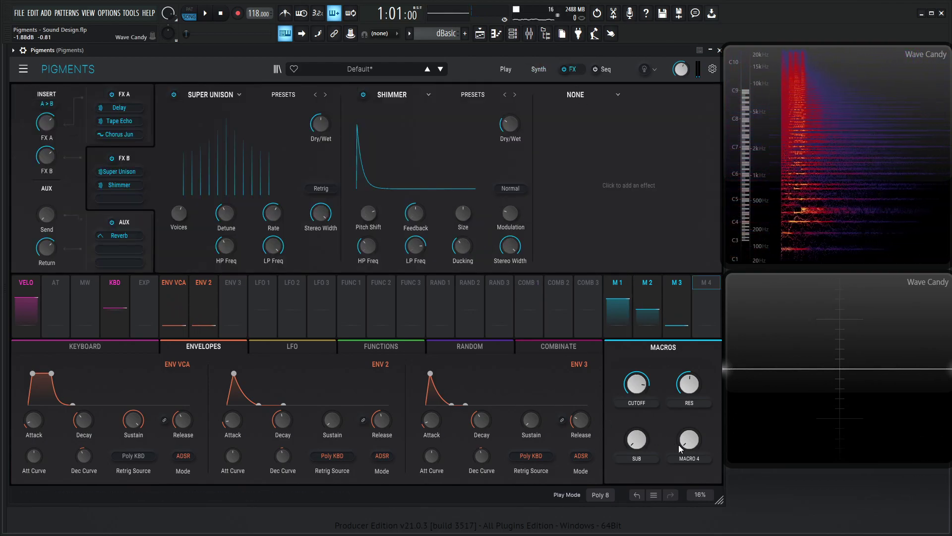
click(123, 95)
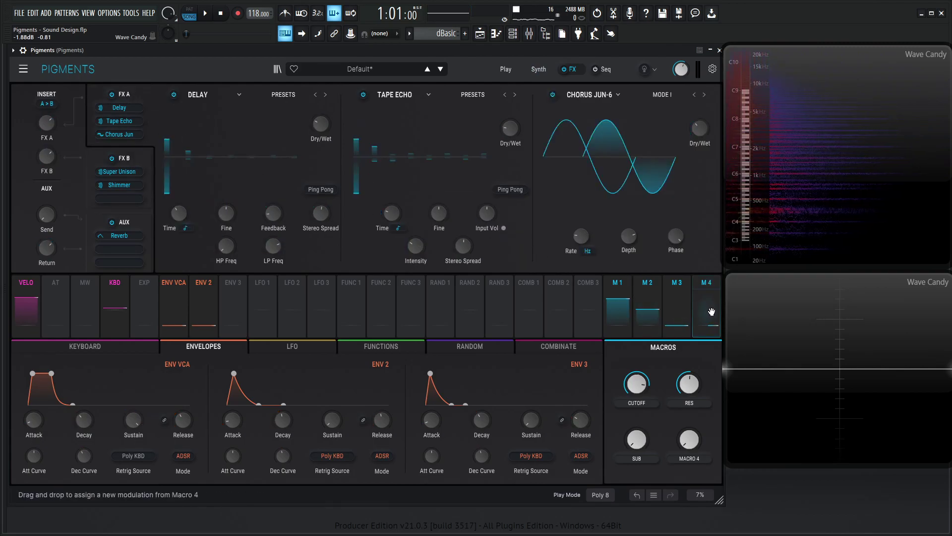
drag(485, 208, 320, 148)
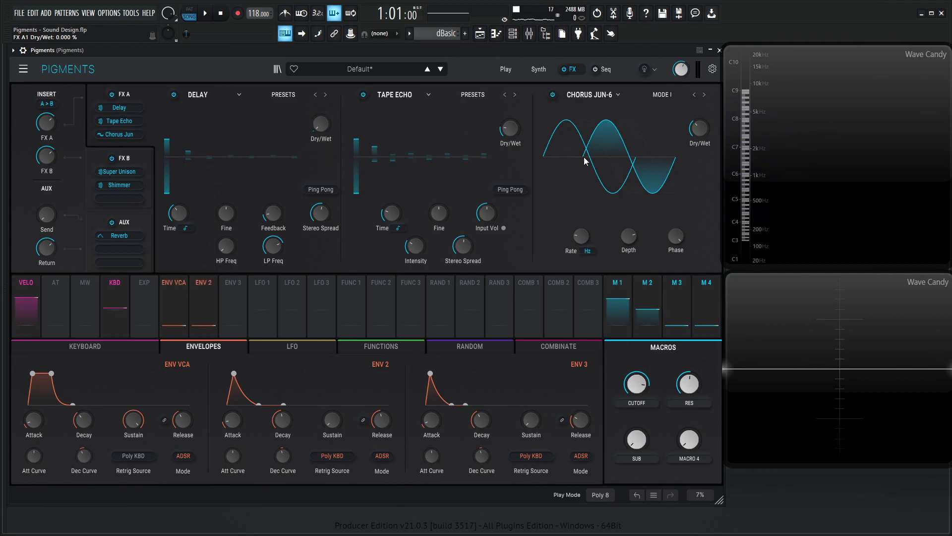
drag(704, 298, 510, 154)
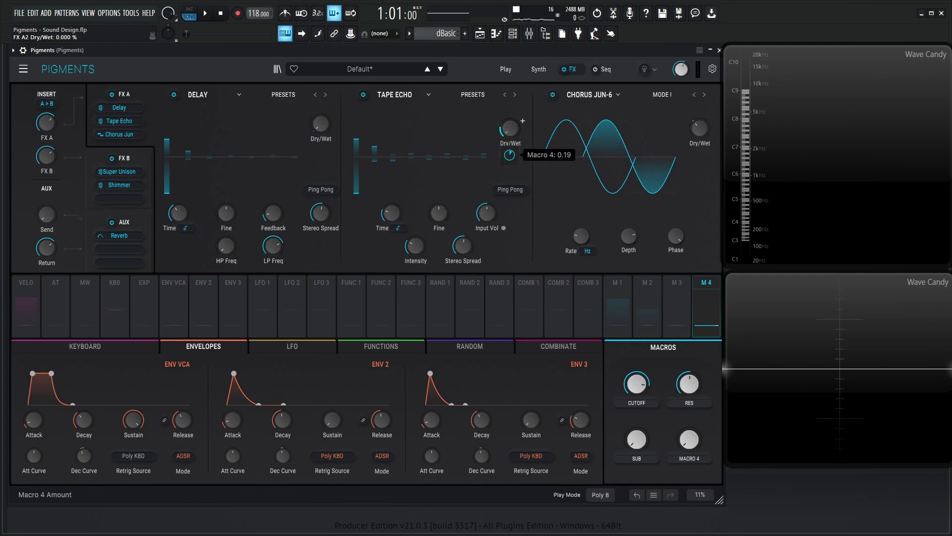
drag(509, 155, 509, 155)
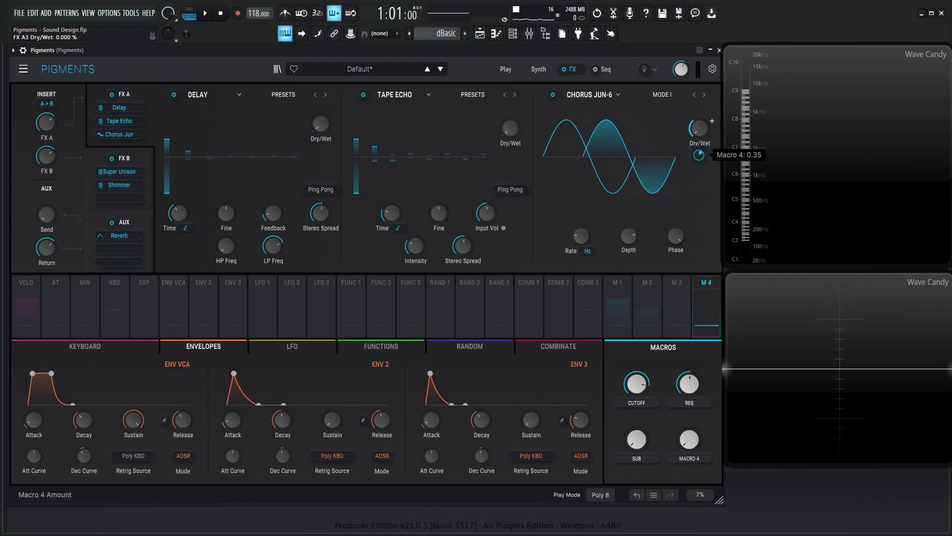
drag(699, 155, 699, 155)
- In FX B, assign Macro 4 to the Super Unison dry/wet mix
click(122, 159)
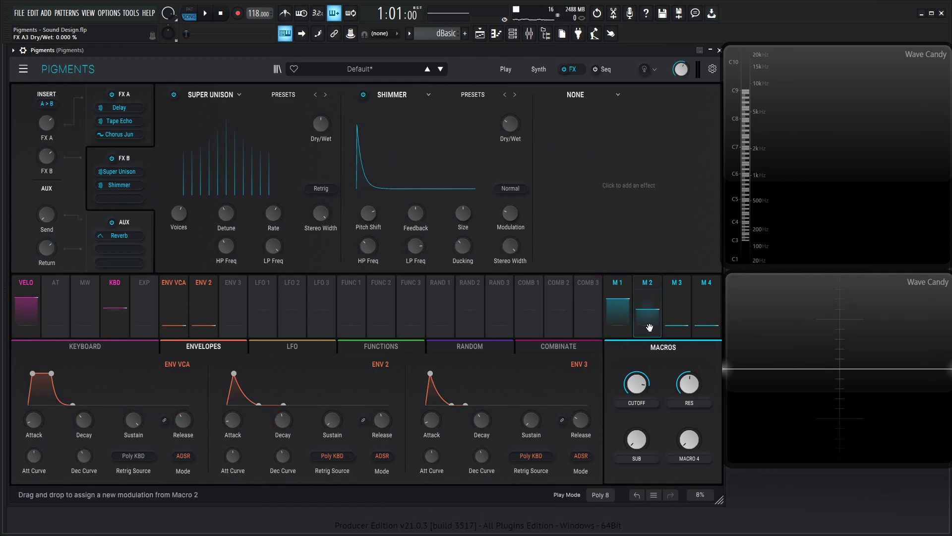
click(709, 325)
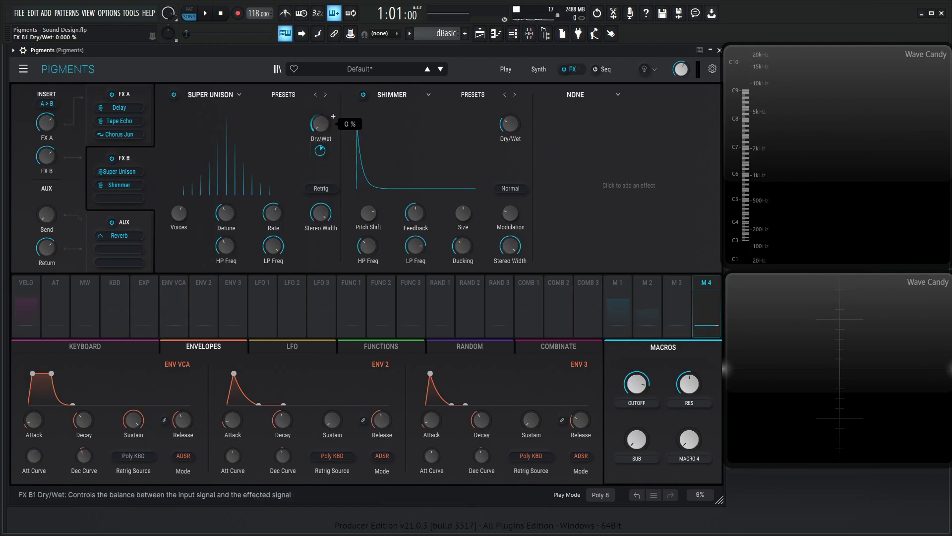
drag(319, 150, 317, 153)
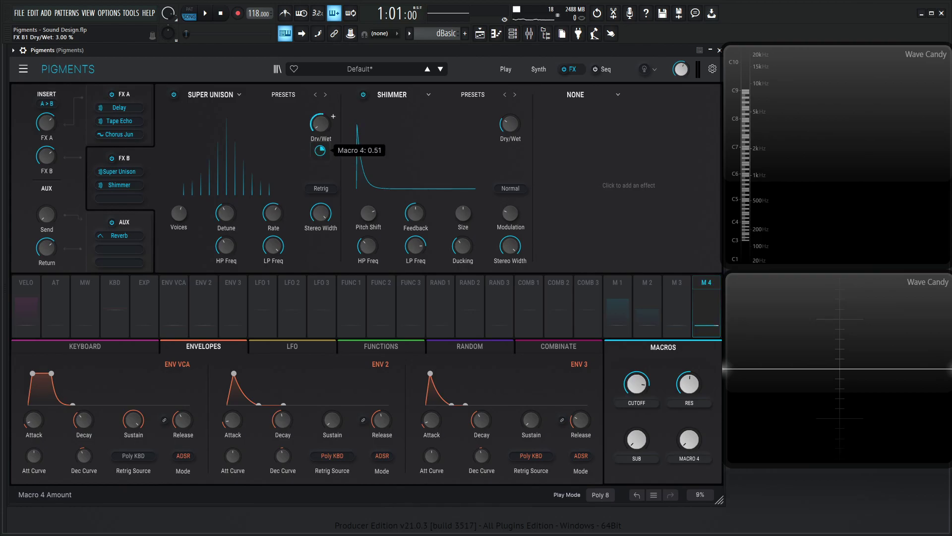
click(432, 132)
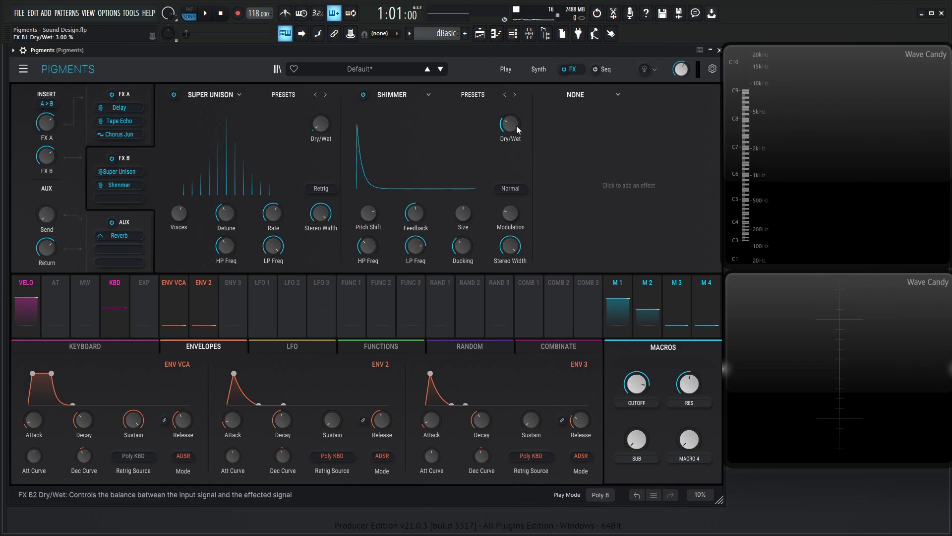
- Link Macro 4 to Shimmer's mix, set its base mix to 2%, and sweep Macro 4 up
mouse_move(511, 126)
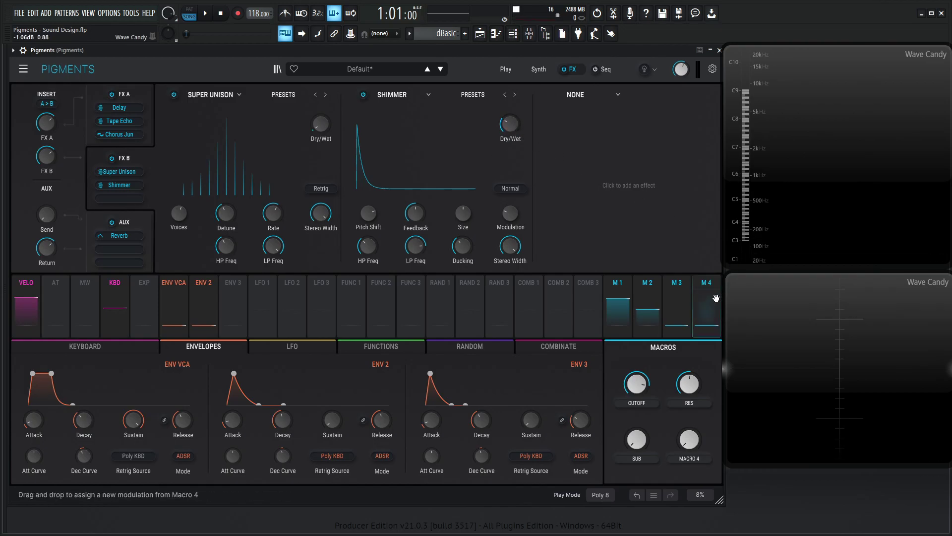
drag(711, 307, 513, 128)
mouse_move(510, 150)
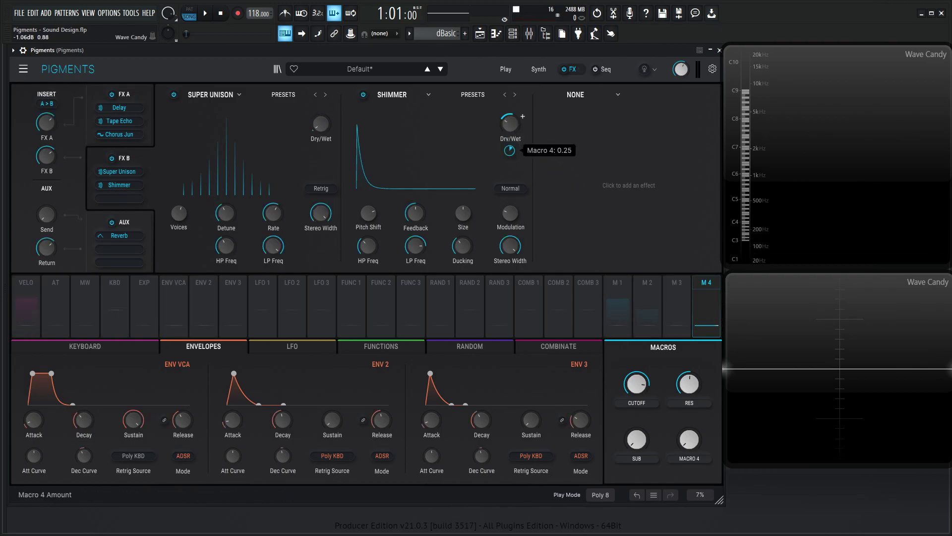
drag(512, 130, 512, 156)
click(665, 135)
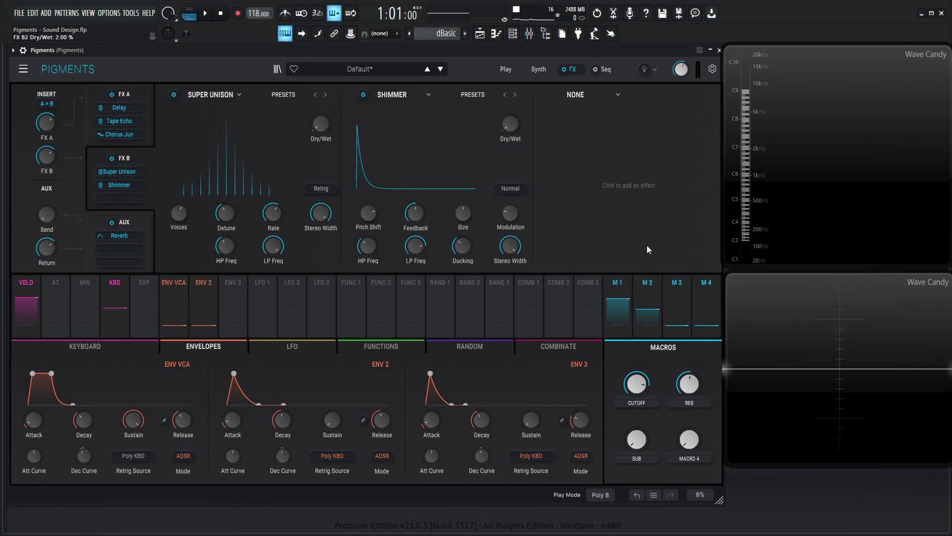
mouse_move(688, 443)
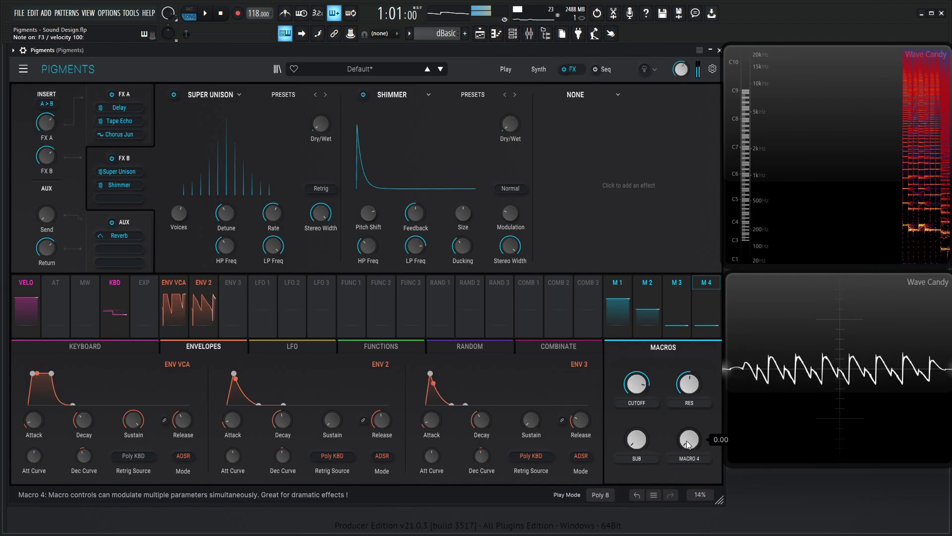
drag(689, 444, 688, 350)
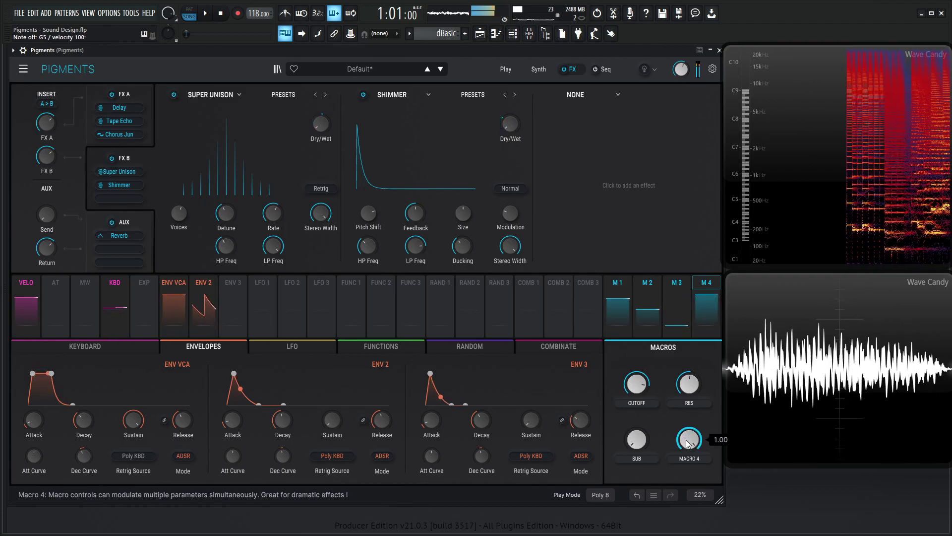
- Rename Macro 4 to FX
click(693, 461)
text(FX)
key(Return)
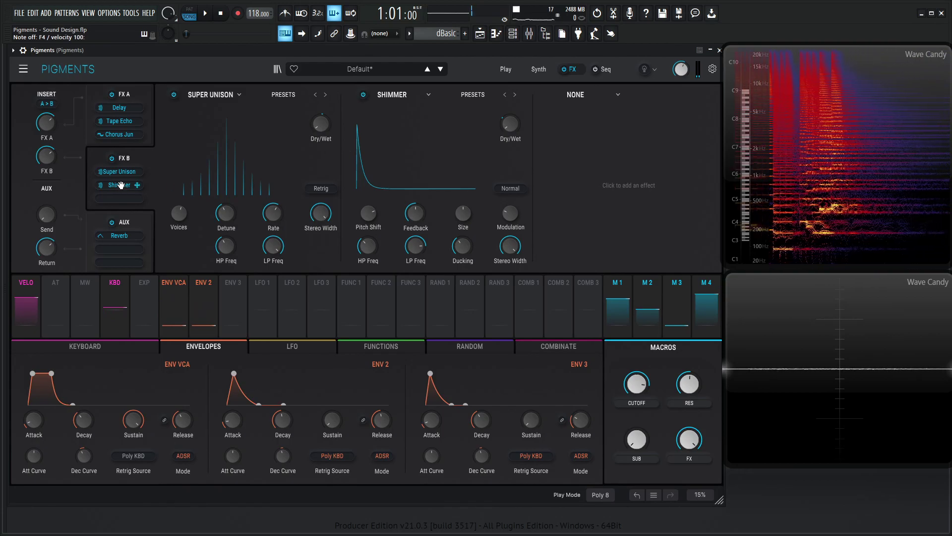
- Move Chorus Jun into the first slot of FX B, leaving FX A's first slot empty
mouse_move(121, 185)
mouse_down()
mouse_move(121, 198)
mouse_move(123, 185)
mouse_up()
drag(125, 137, 125, 171)
mouse_move(124, 120)
mouse_down()
mouse_move(124, 133)
mouse_move(123, 121)
mouse_up()
- Put a Param EQ in FX A slot 1, cutting Peak 1 and slightly raising the high shelf
click(196, 95)
click(439, 263)
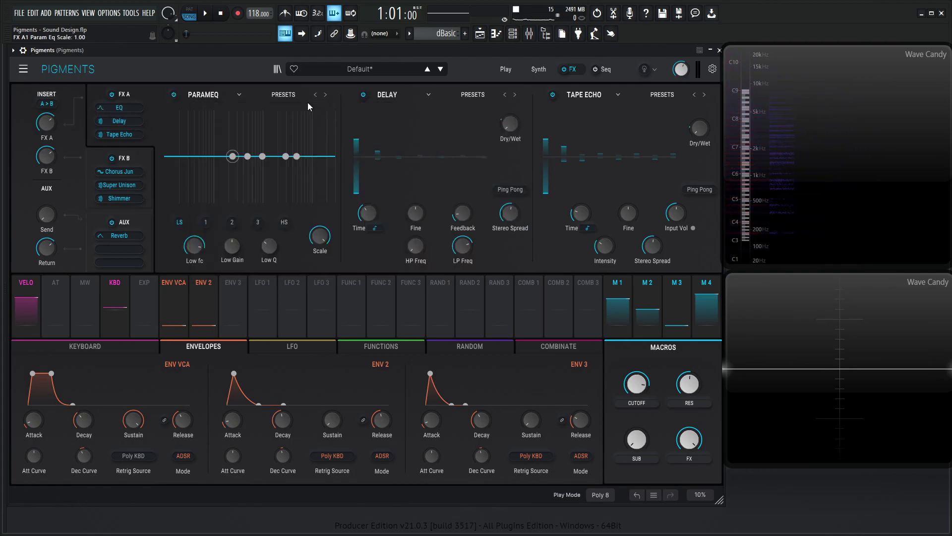
drag(243, 156, 219, 113)
drag(242, 250, 242, 287)
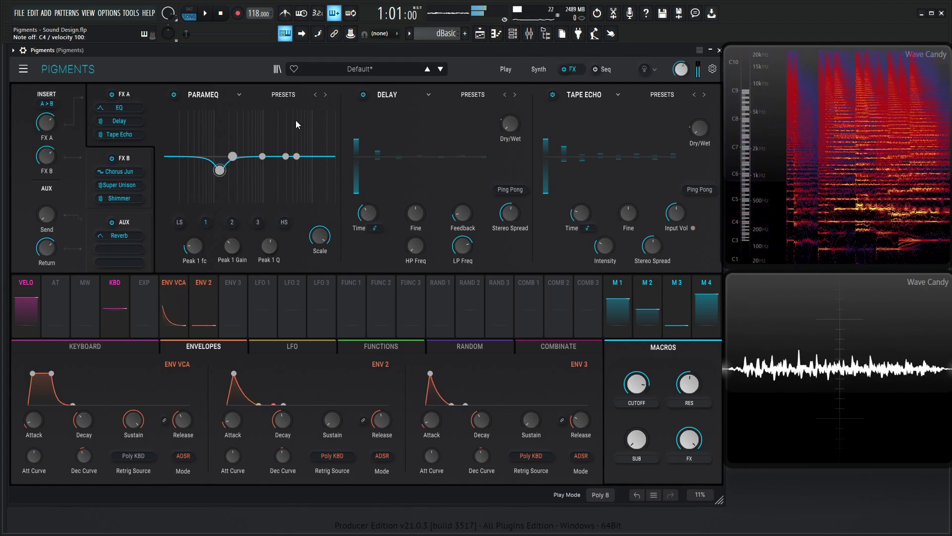
drag(296, 157, 288, 157)
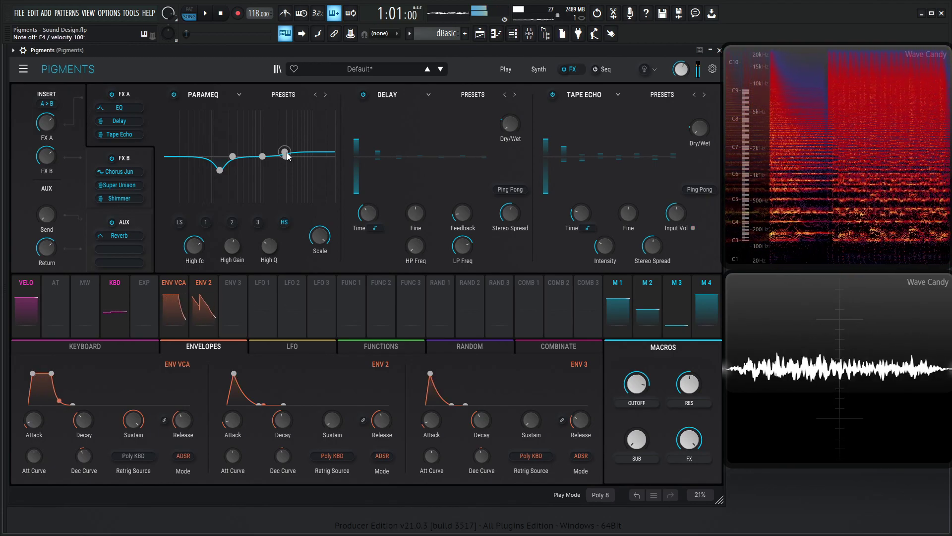
key(space)
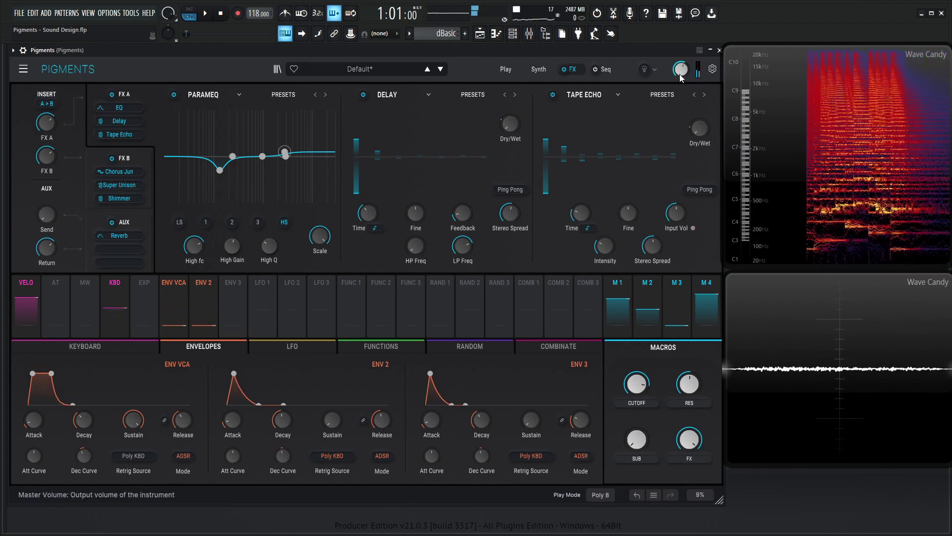
- Lower Master Volume to -18.8 dB, then sweep SUB to 0.804 and back to 0.016
mouse_move(680, 75)
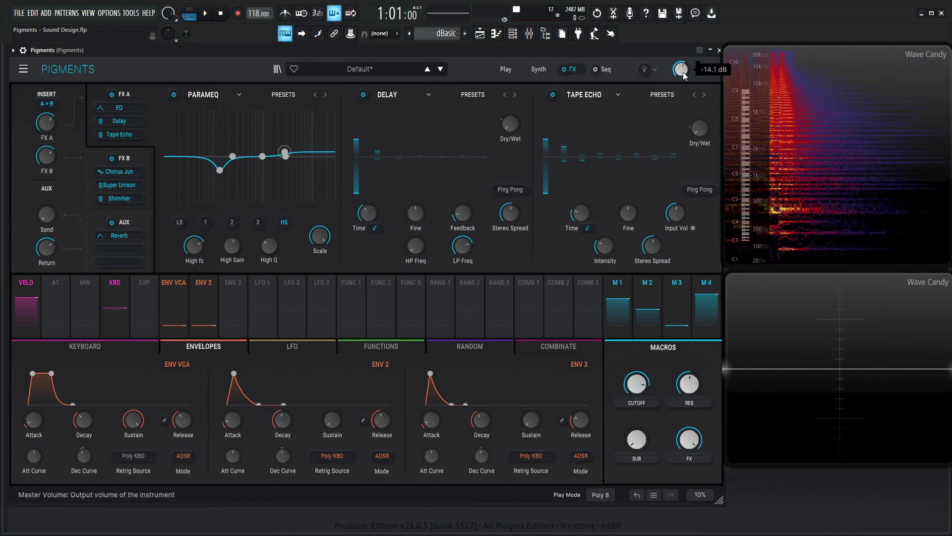
drag(683, 73, 683, 82)
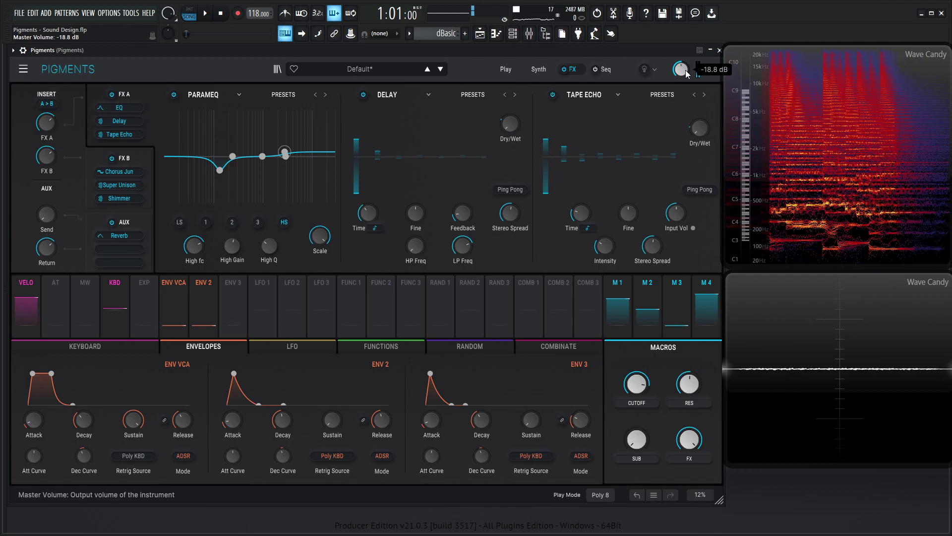
drag(635, 446, 636, 446)
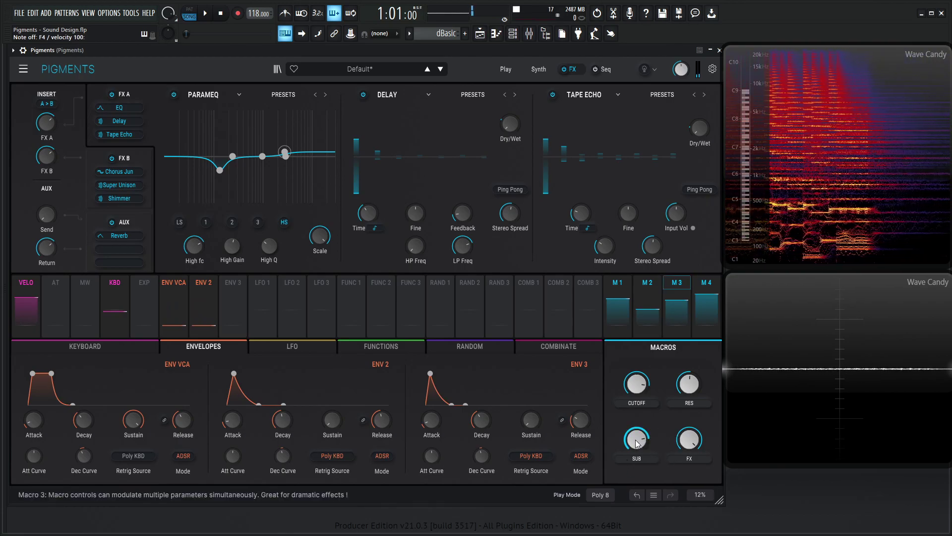
drag(637, 437, 636, 441)
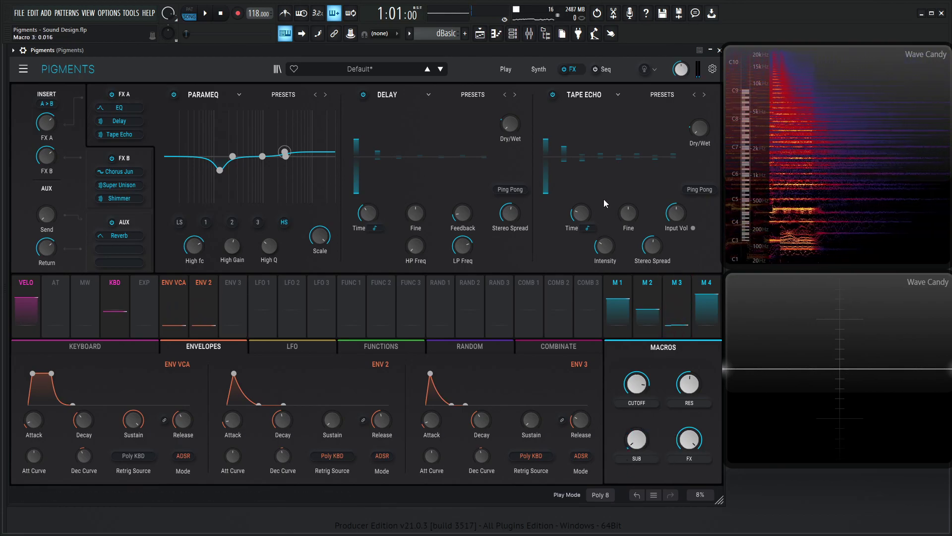